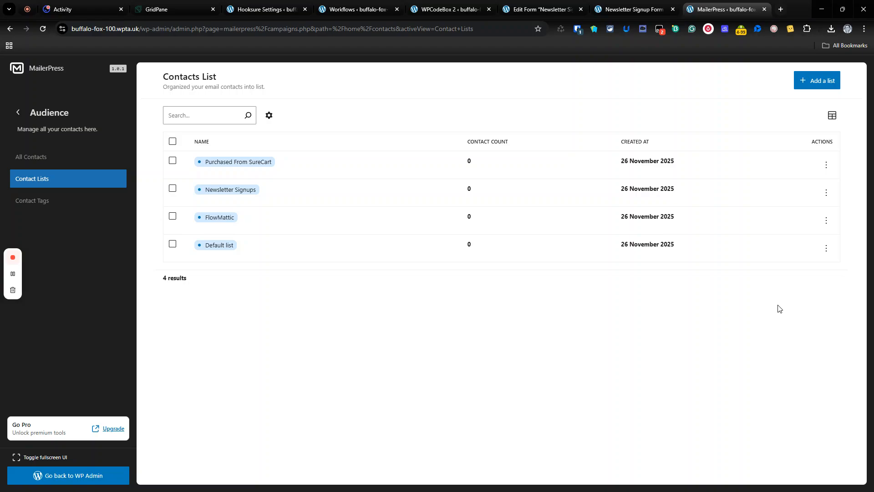
- Review the MailerPress audience's contacts, contact lists and contact tags
left_click(83, 164)
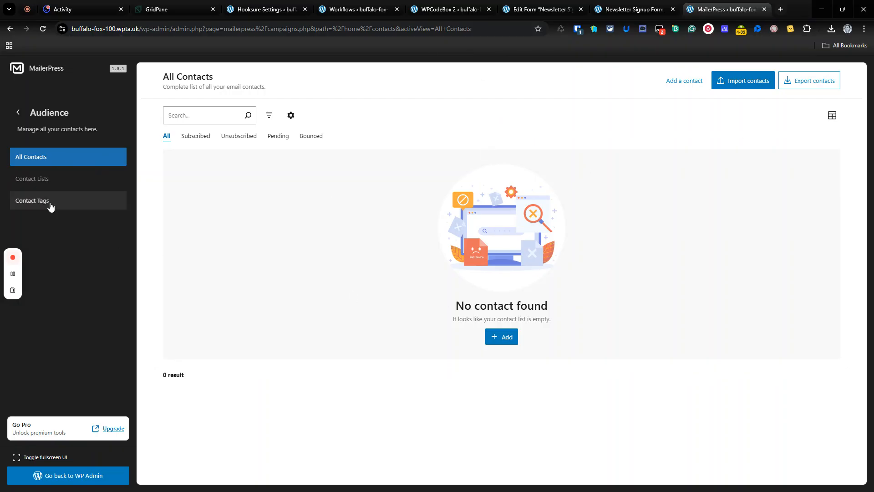
left_click(45, 185)
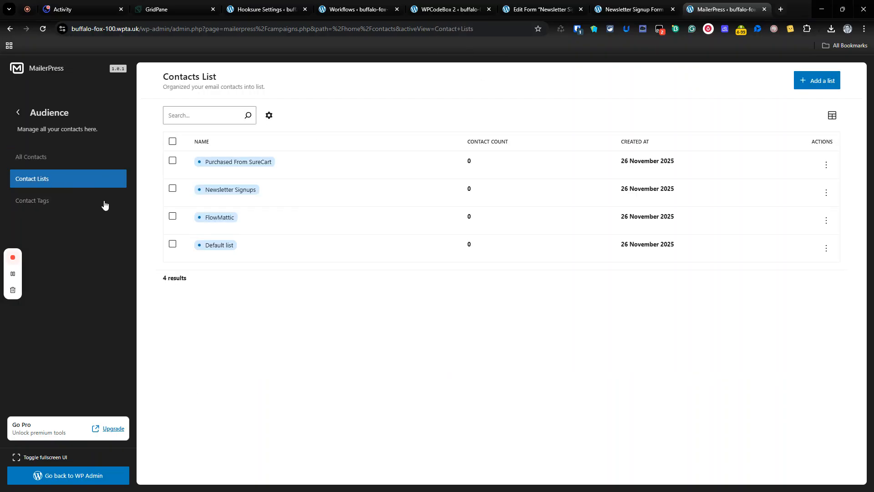
left_click(73, 206)
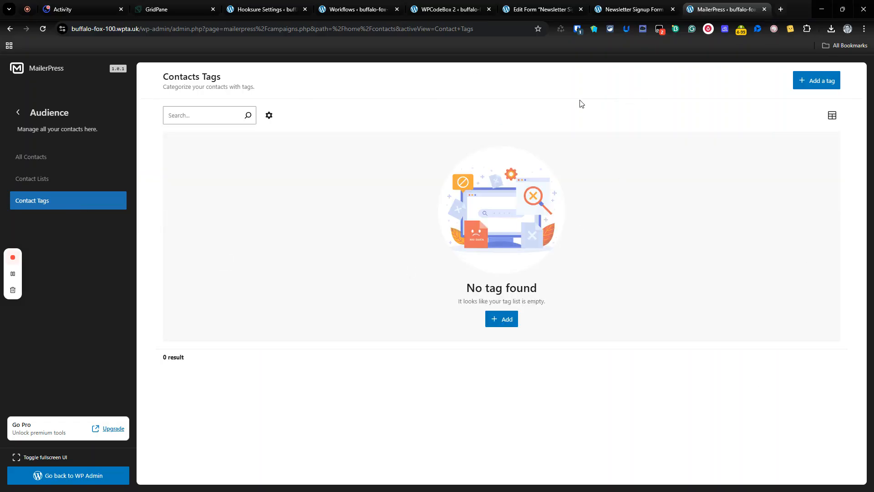
- Switch to WPCodeBox and read through the "SureCart - Add our Customer" snippet, including its MailerPress tag and list sync
left_click(460, 9)
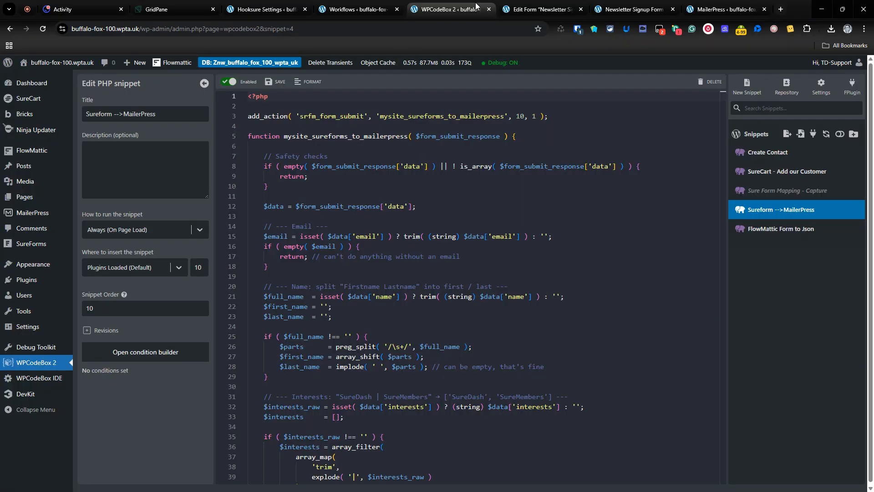
left_click(778, 178)
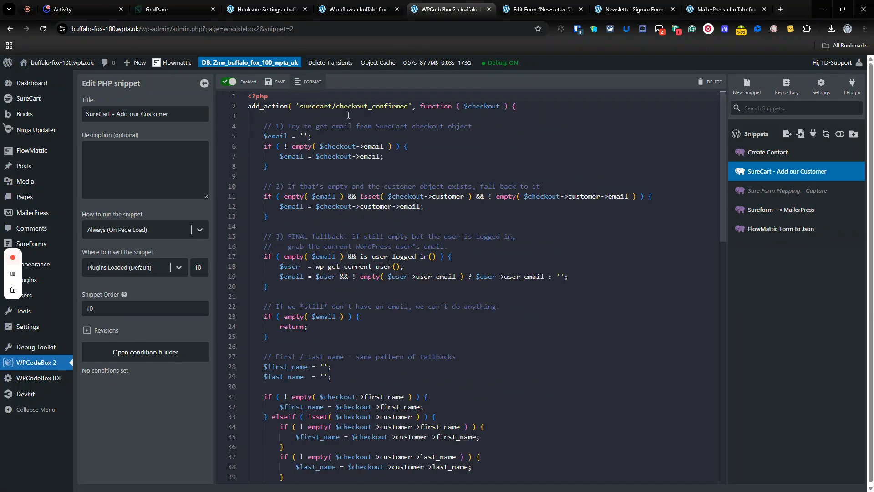
scroll(292, 147, "down", 5)
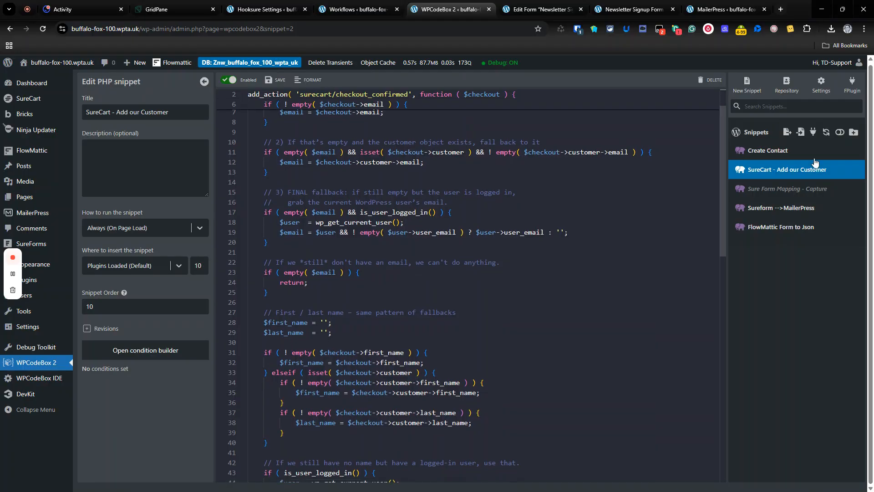
scroll(503, 202, "down", 2)
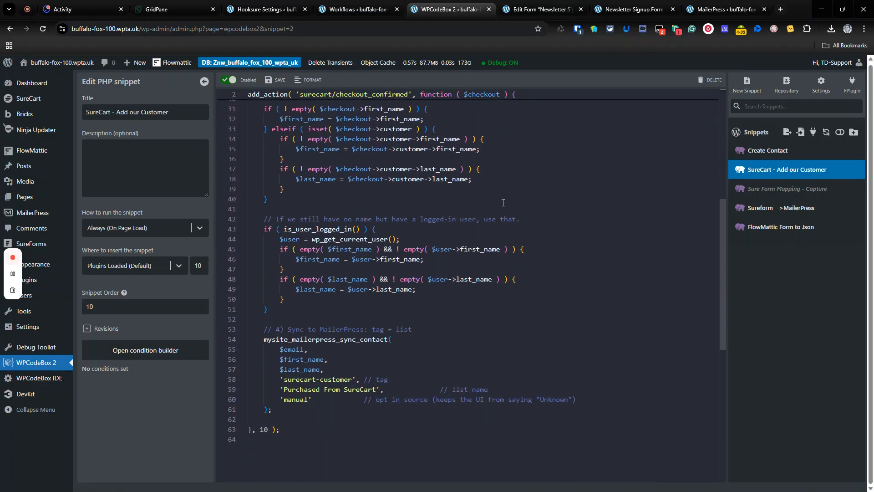
scroll(300, 325, "up", 8)
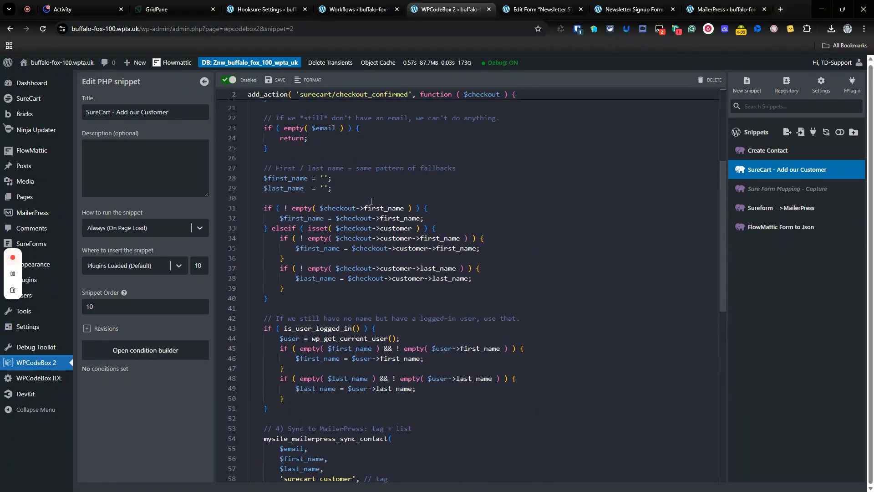
- Open the SureCart products list in a separate WordPress admin tab and view the Appsumo Product in an incognito window
left_click(743, 7)
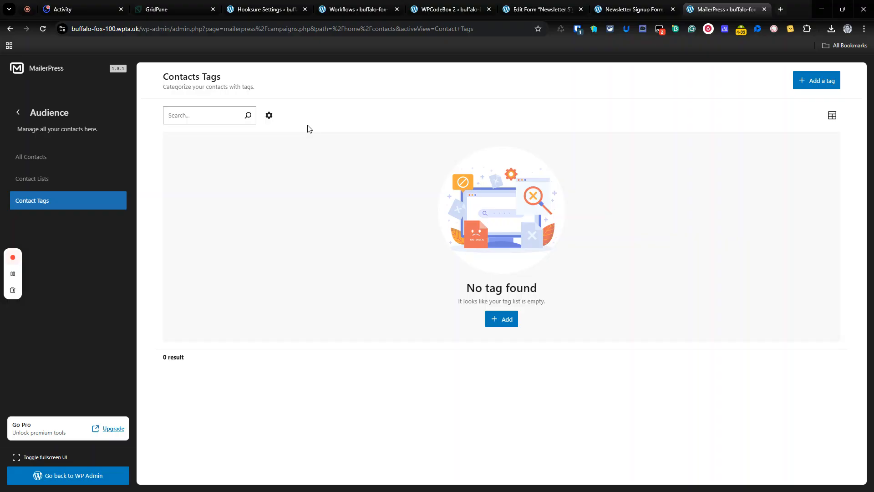
left_click(358, 9)
left_click(727, 9)
right_click(17, 68)
left_click(36, 78)
left_click(710, 2)
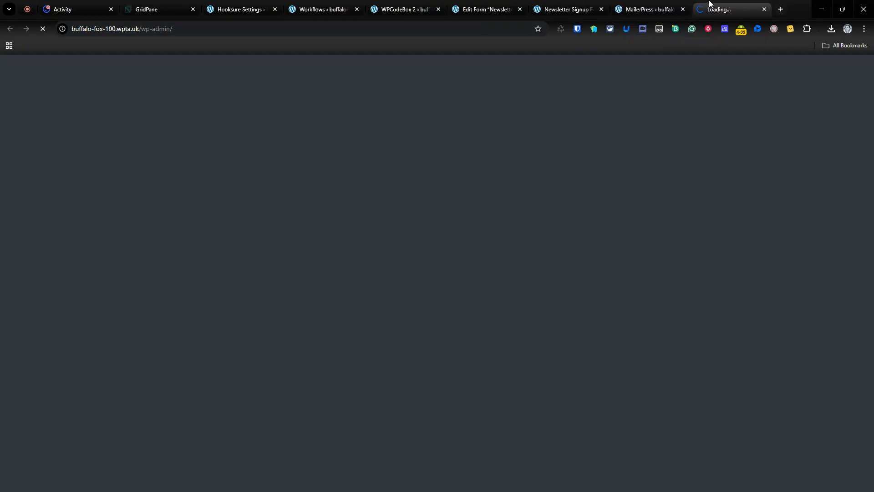
mouse_move(35, 132)
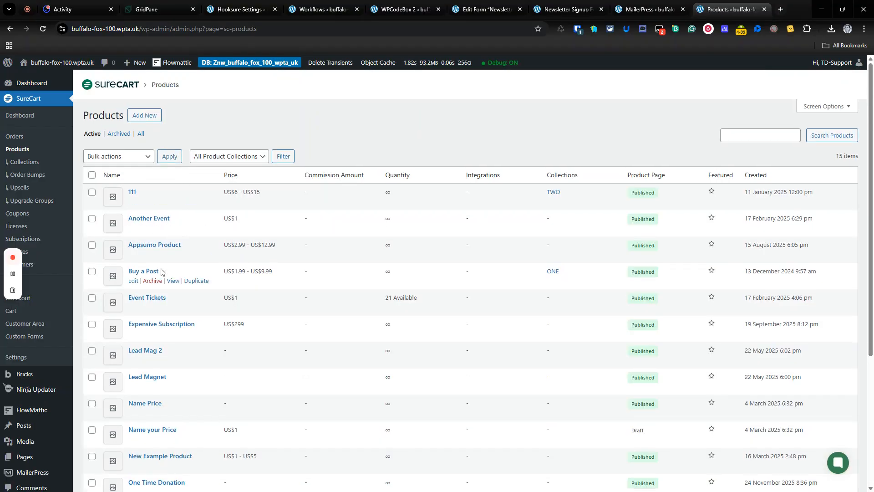
right_click(172, 254)
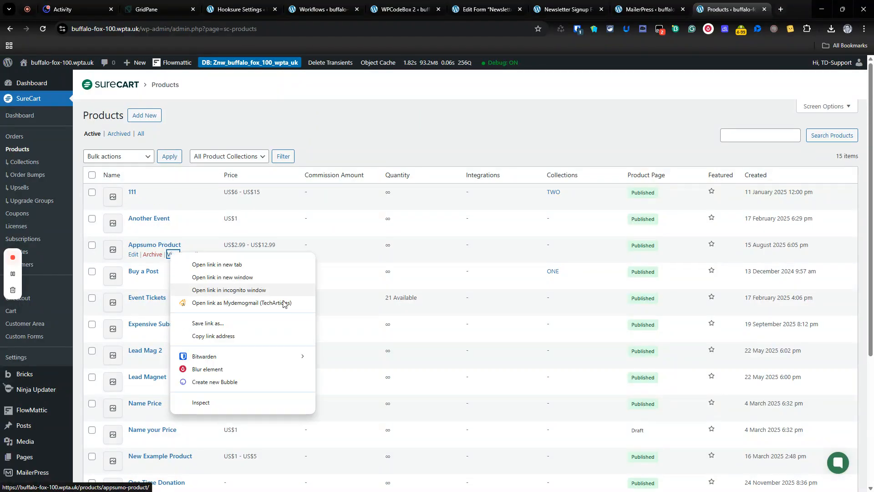
left_click(287, 290)
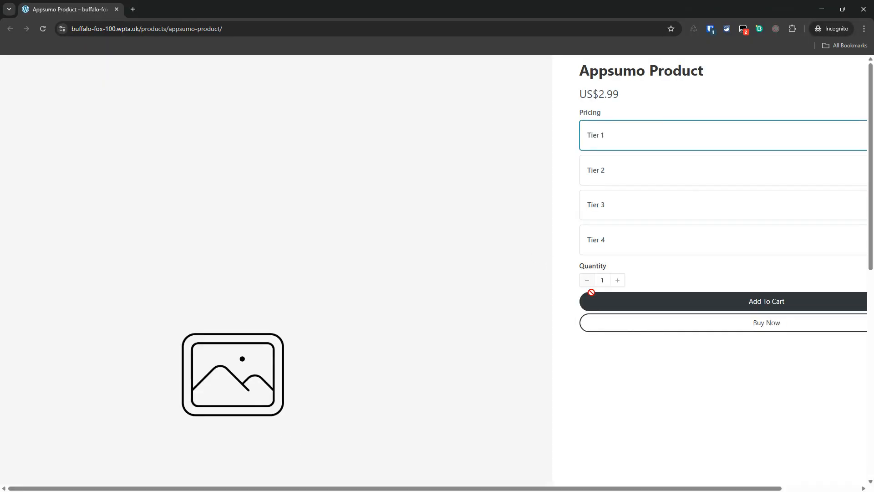
- Purchase Tier 2 directly through the test checkout with the customer's email and full name, and continue to the customer dashboard
left_click(626, 164)
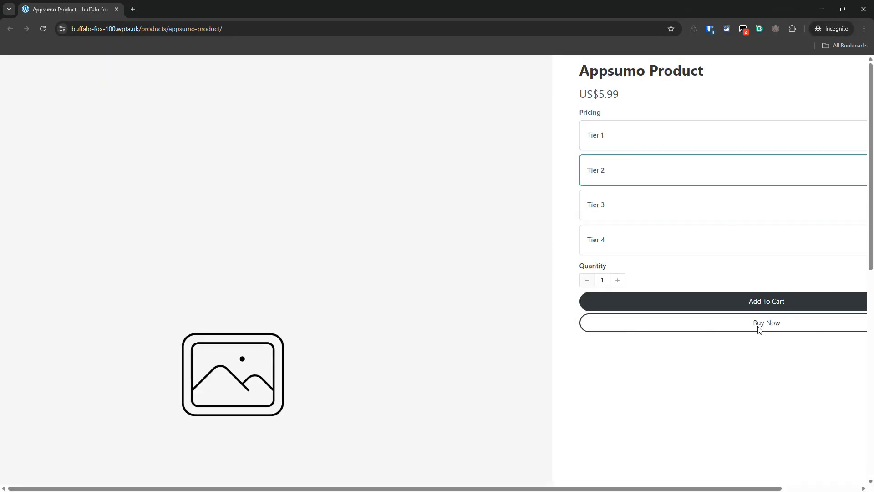
left_click(740, 327)
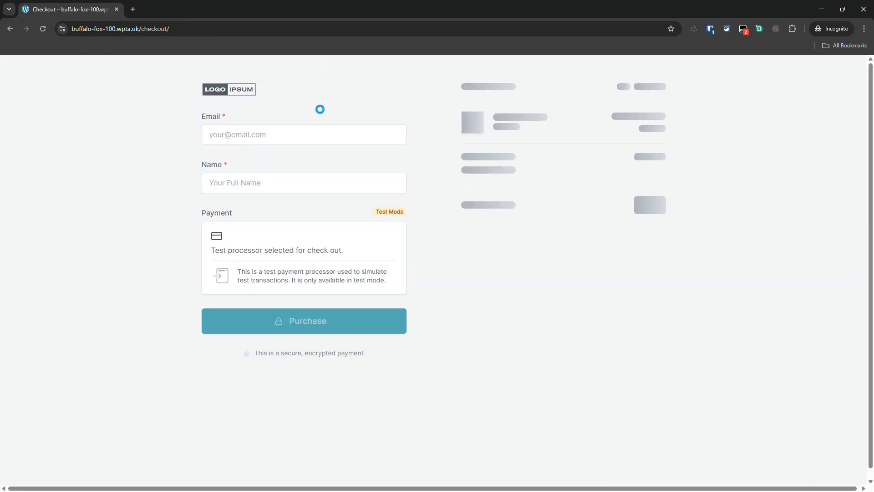
left_click(306, 136)
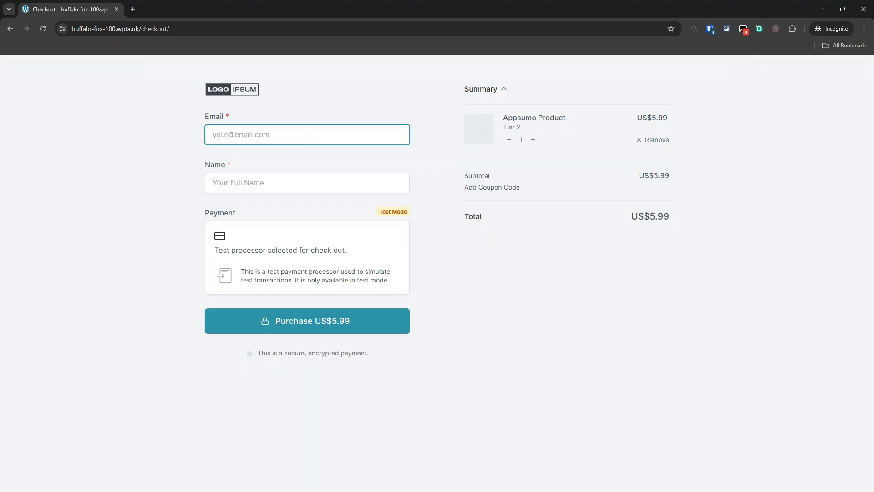
key("Tab")
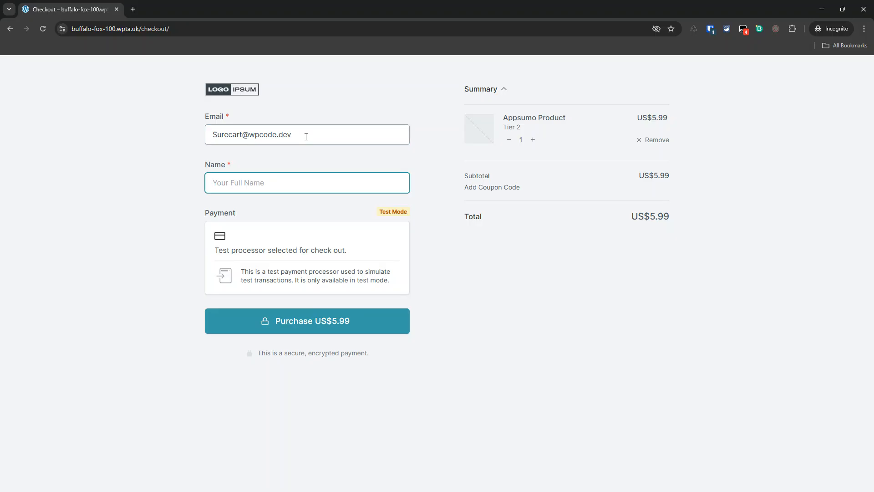
type("Sure Catrt")
left_click(276, 320)
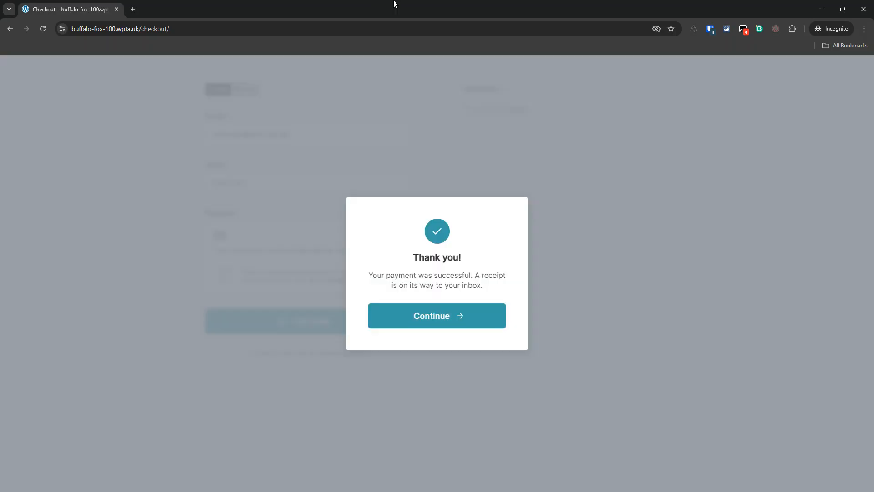
left_click(454, 317)
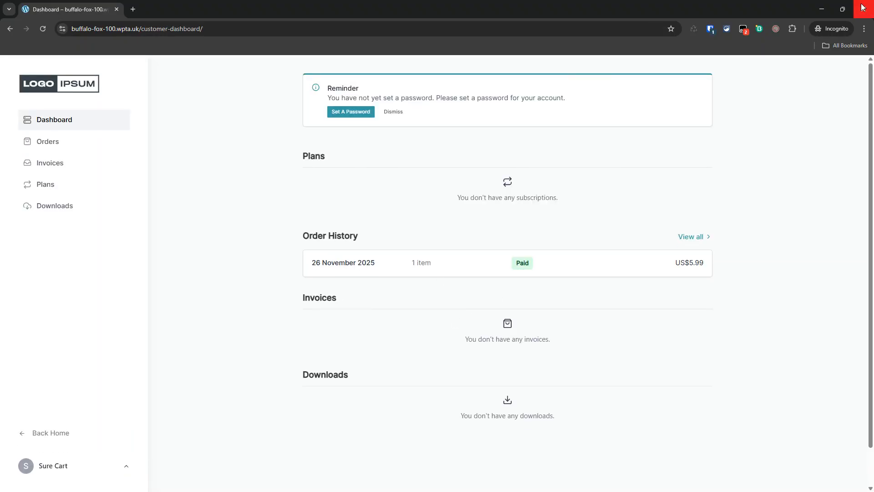
- Return to MailerPress and reload the contact tags to check for the purchase's tag
left_click(825, 9)
left_click(649, 9)
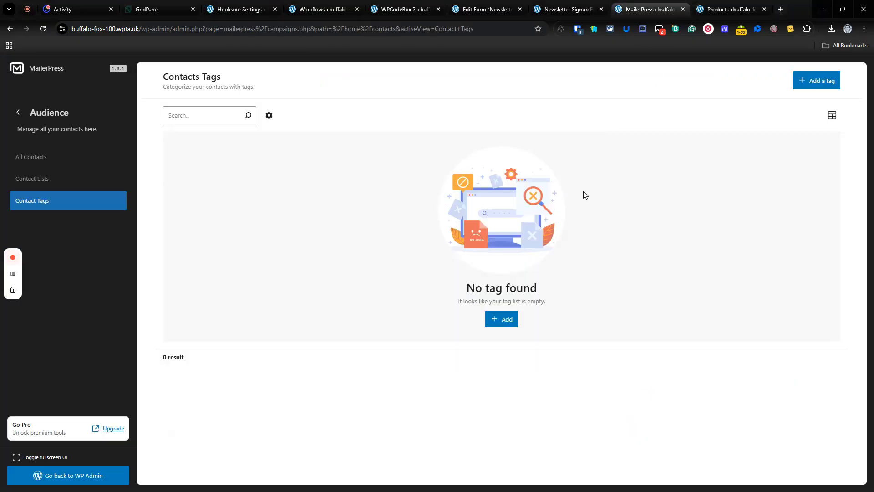
left_click(43, 29)
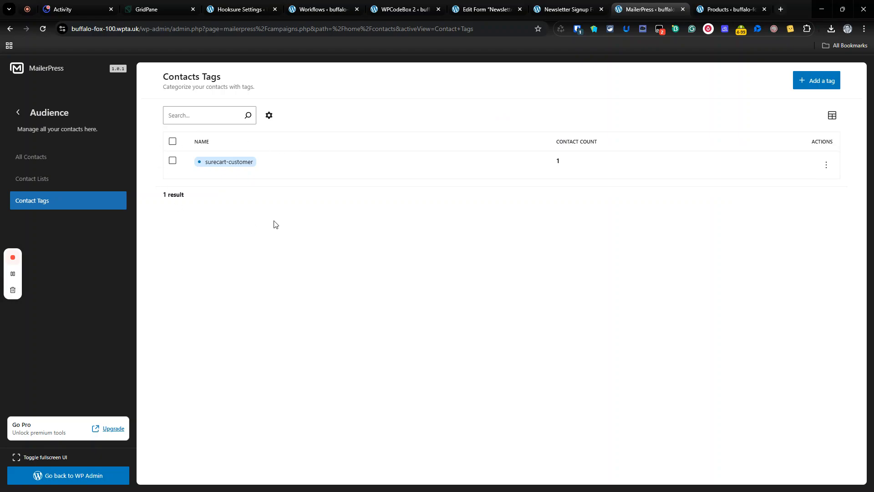
- Examine the SureCart customer's assigned lists and first name among all contacts
left_click(56, 164)
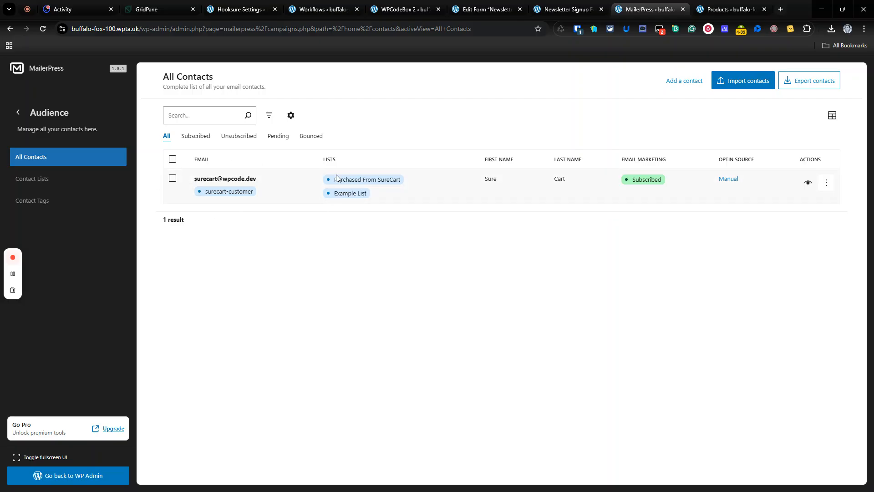
left_click_drag(337, 177, 402, 182)
left_click(333, 193)
left_click_drag(333, 194, 379, 196)
left_click(489, 178)
- Check the contact tags and contact lists for the customer's entry, and return to all contacts
left_click(54, 203)
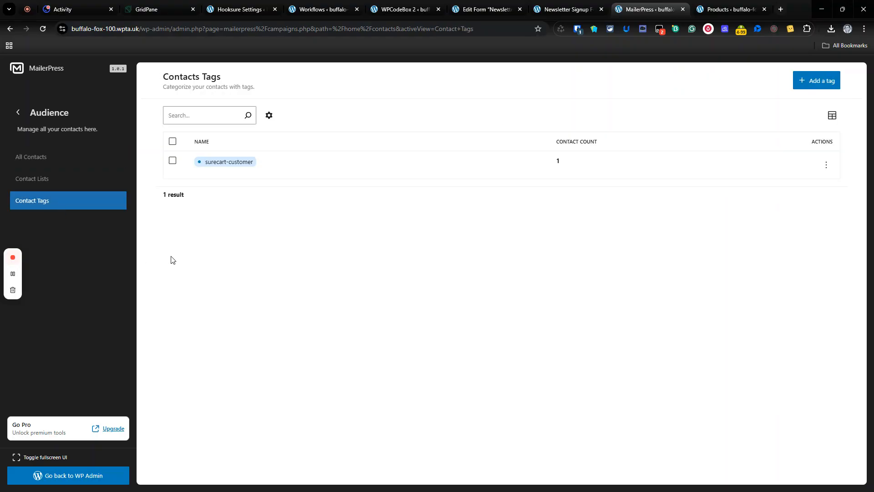
left_click(87, 182)
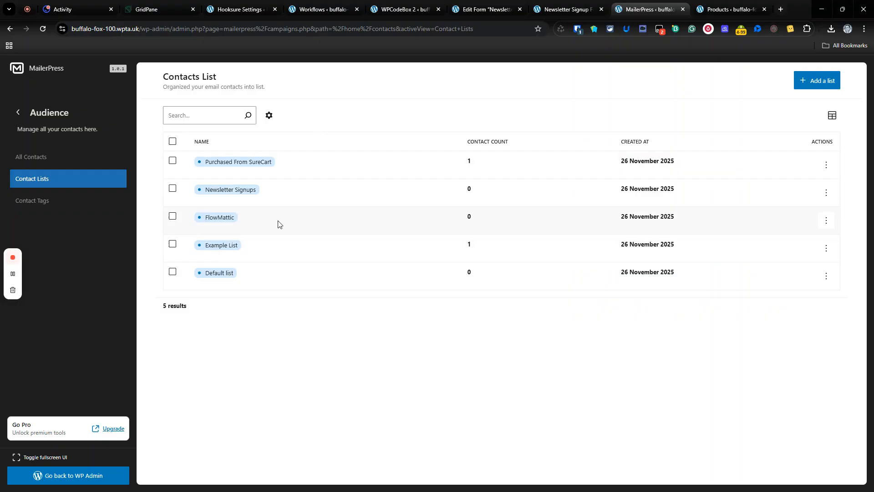
left_click(40, 156)
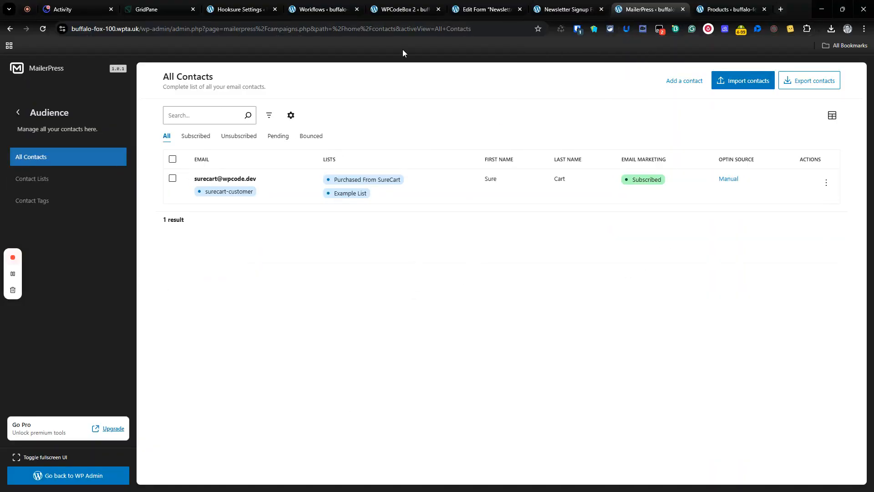
- Switch to WPCodeBox and review the "Sureform -->MailerPress" and "Create Contact" snippets
left_click(399, 9)
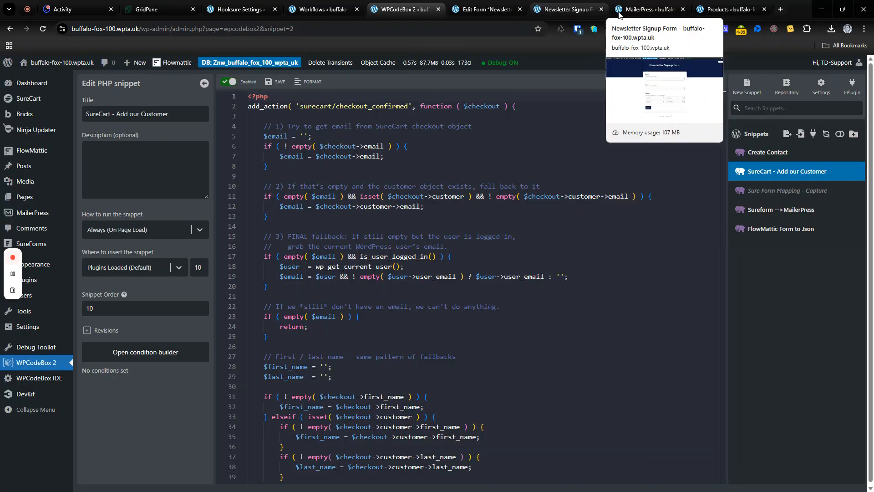
left_click(779, 217)
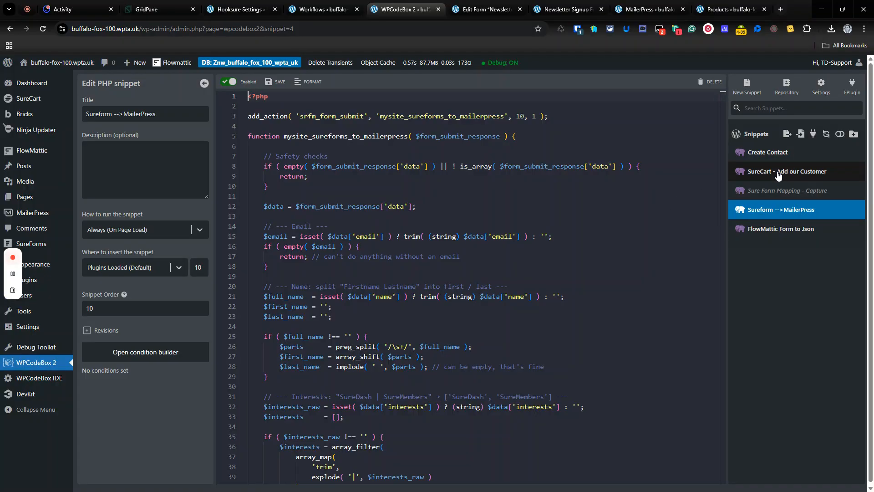
left_click(758, 154)
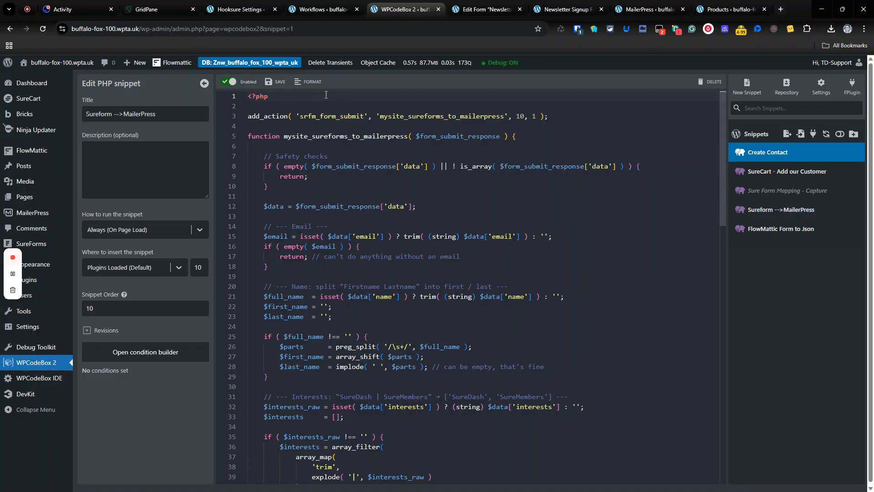
left_click(763, 157)
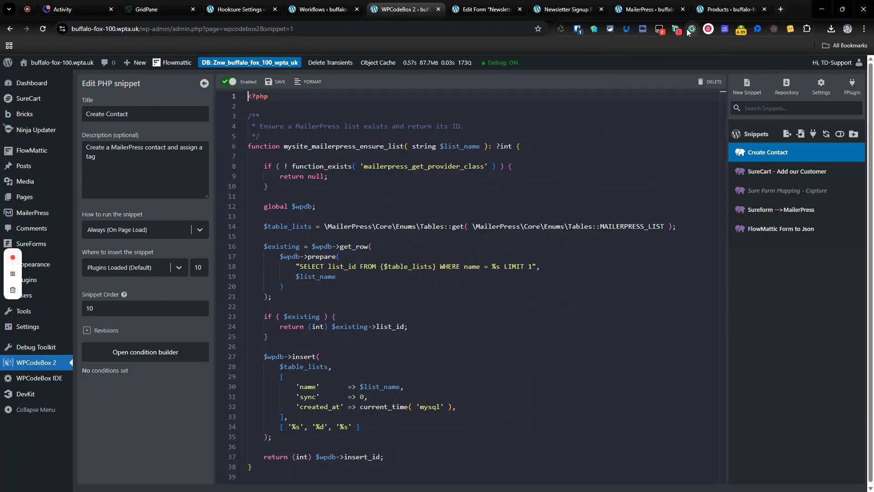
- Switch to the Newsletter Signup Form page and fill in the subscriber's full name and email address
left_click(567, 9)
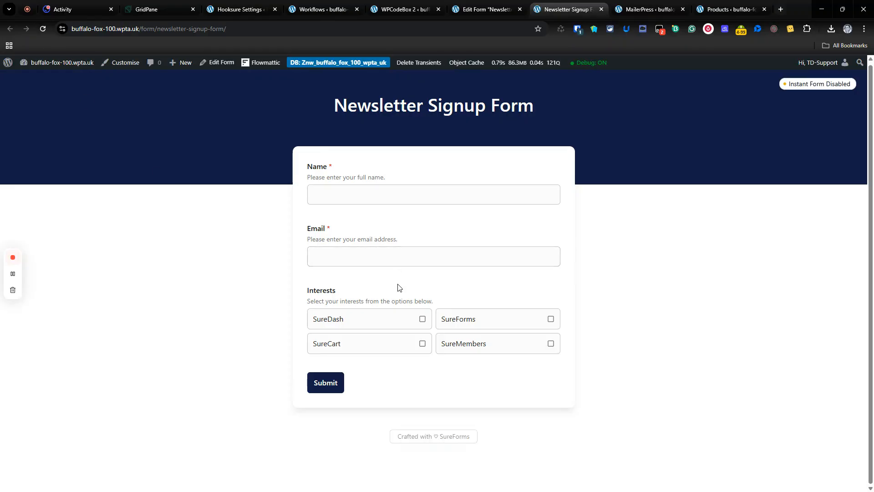
left_click(391, 196)
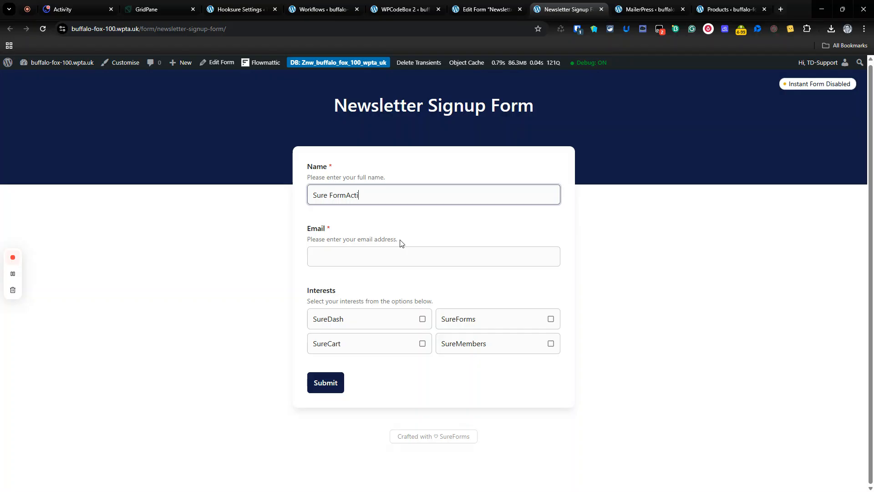
left_click(376, 255)
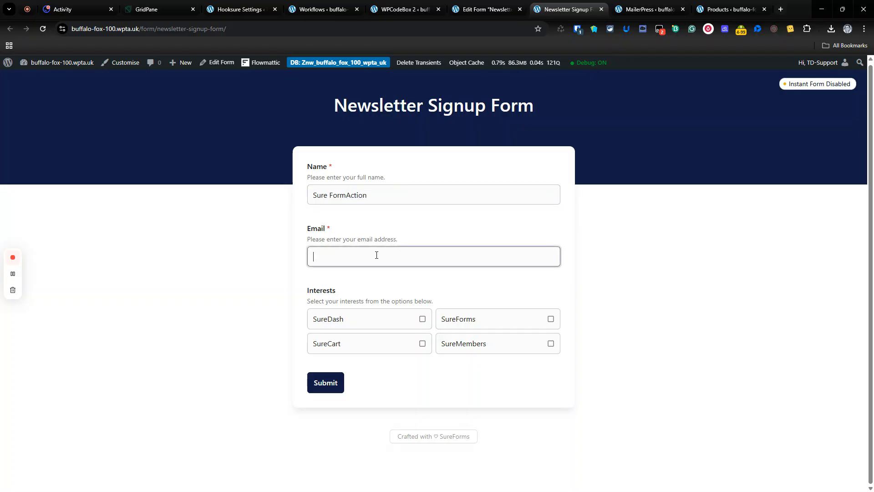
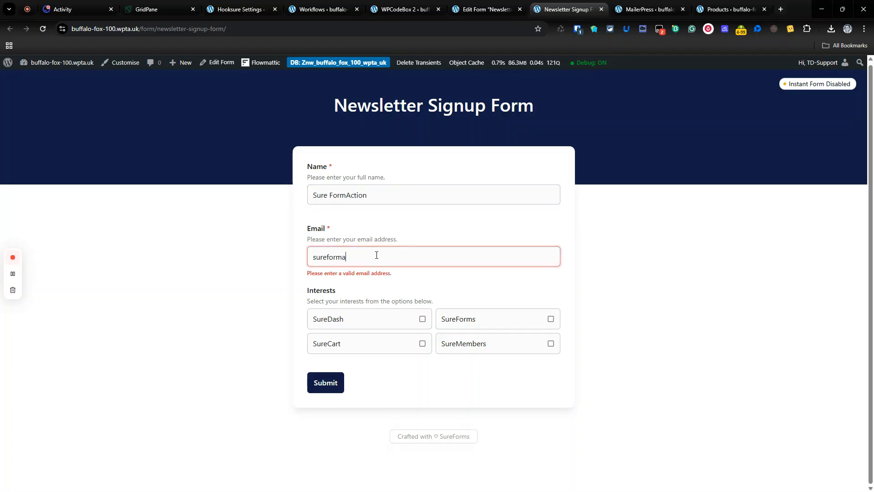
- Select the SureDash and SureForms interests and submit the newsletter signup
left_click(424, 323)
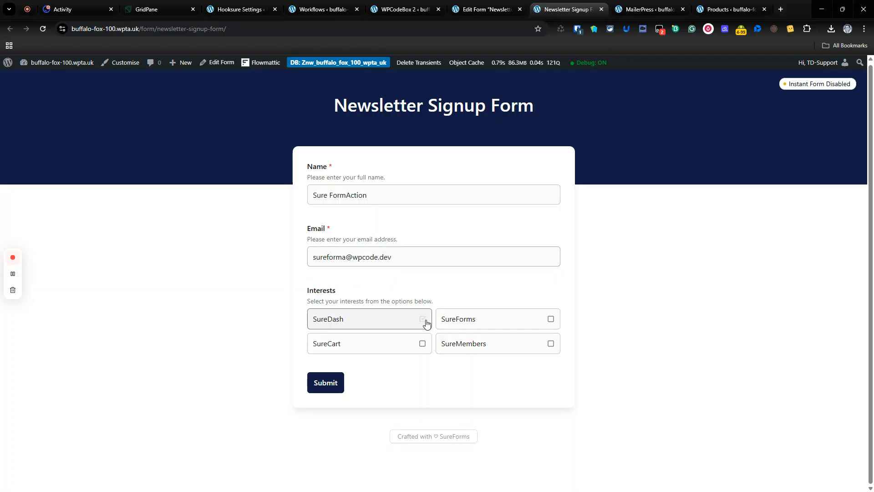
left_click(558, 326)
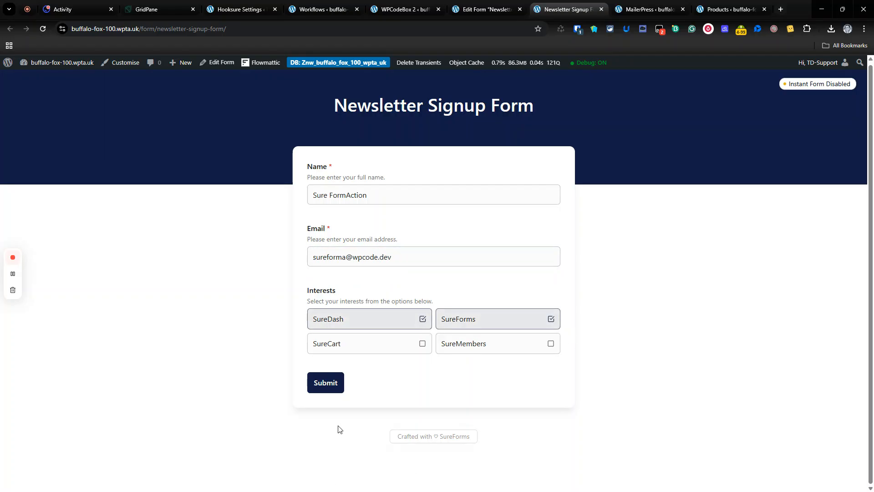
left_click(337, 389)
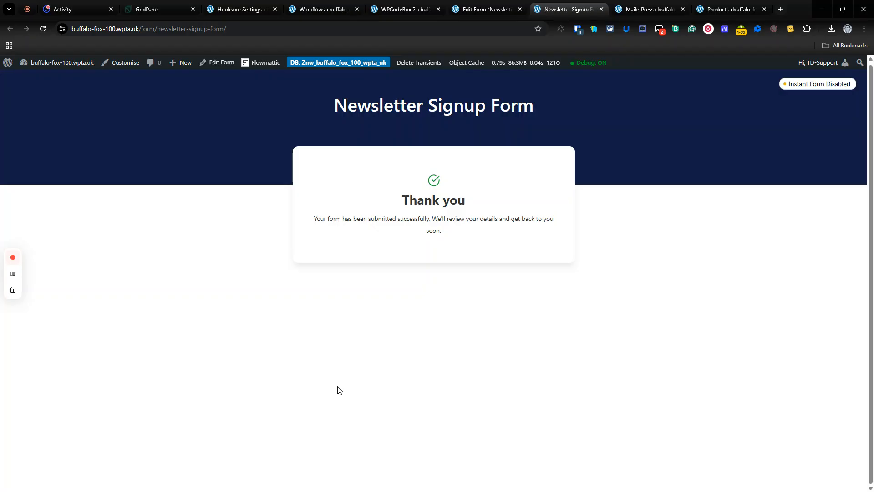
- Switch to MailerPress, reload all contacts to check the new signup's list and tags, and view the contact tags
left_click(647, 9)
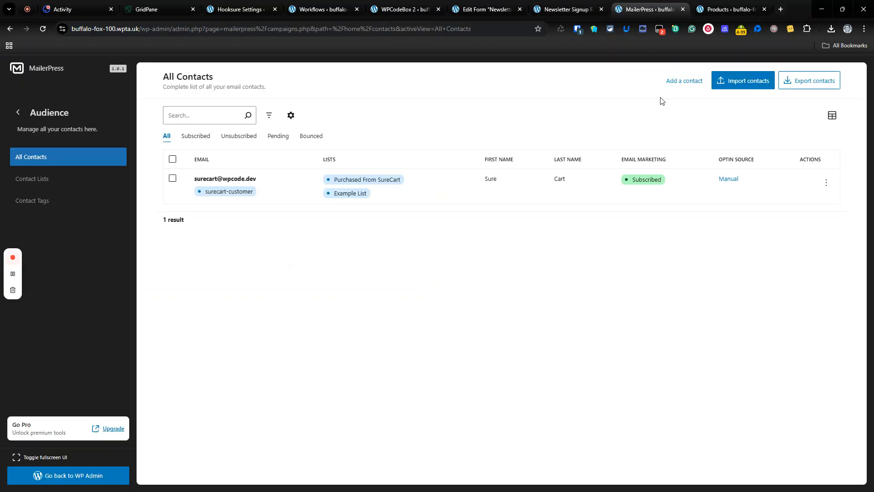
left_click(43, 28)
left_click(50, 26)
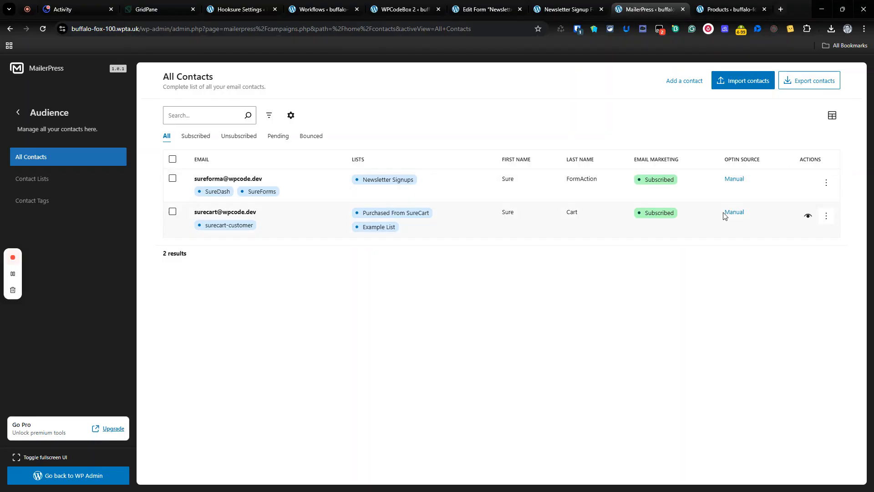
left_click(72, 206)
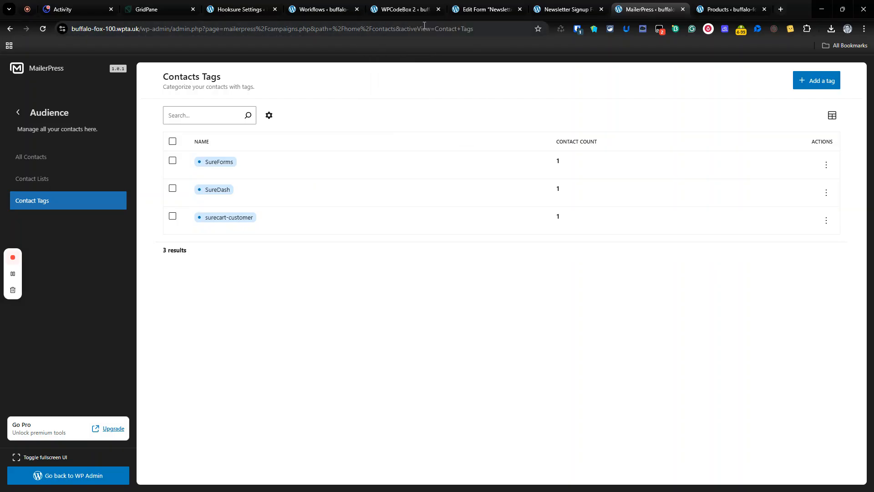
- Switch to WPCodeBox, disable the "Sureform -->MailerPress" snippet and save it
left_click(427, 11)
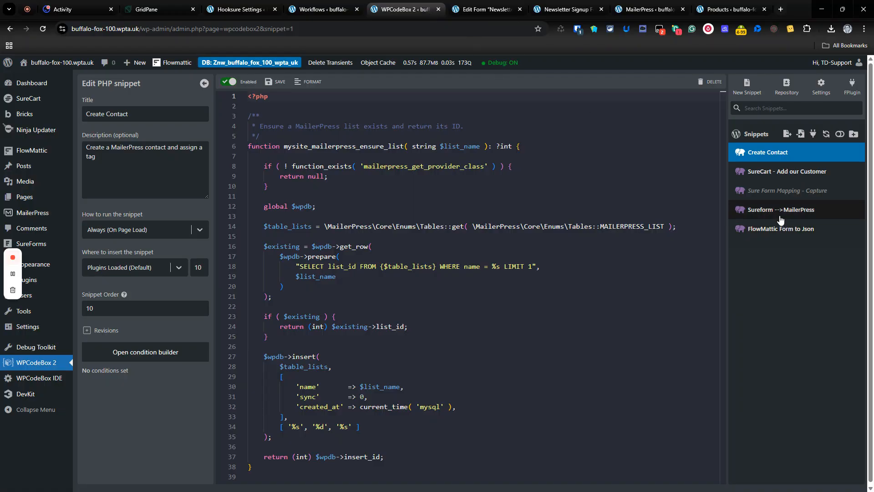
left_click(779, 210)
left_click(232, 83)
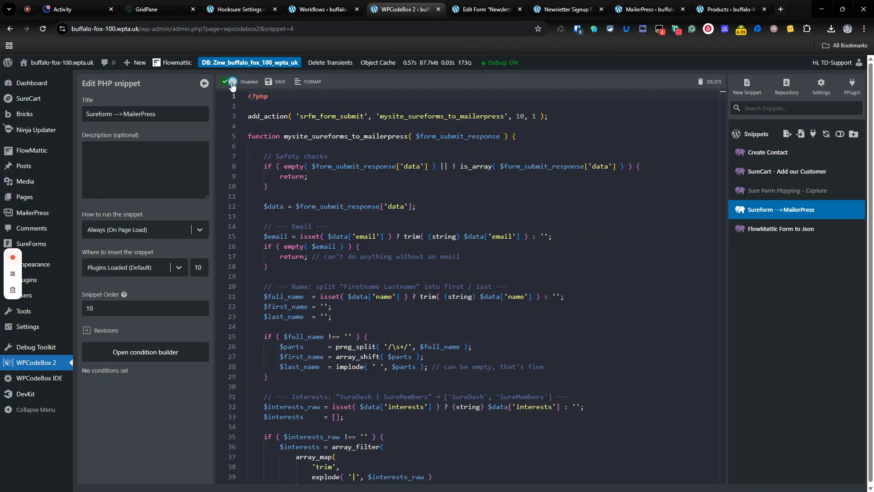
left_click(277, 85)
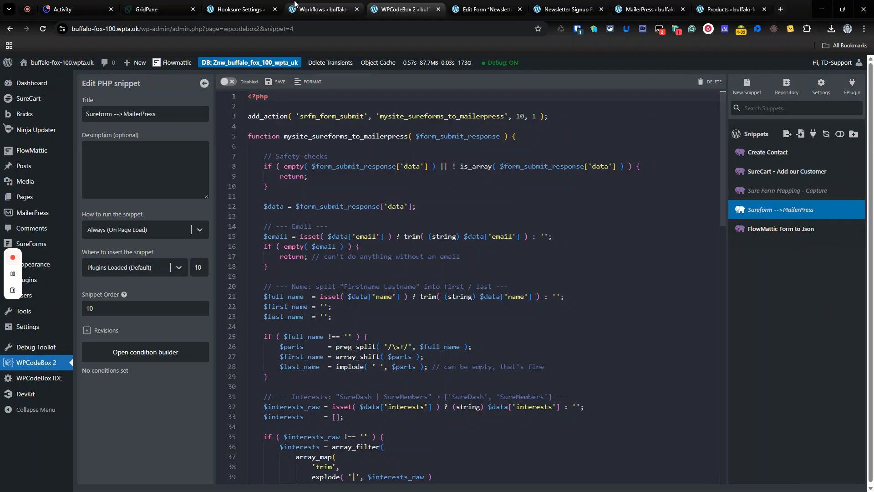
- Switch to FlowMattic, activate the "MailerPress V1.0" workflow and open it in the workflow builder
left_click(338, 11)
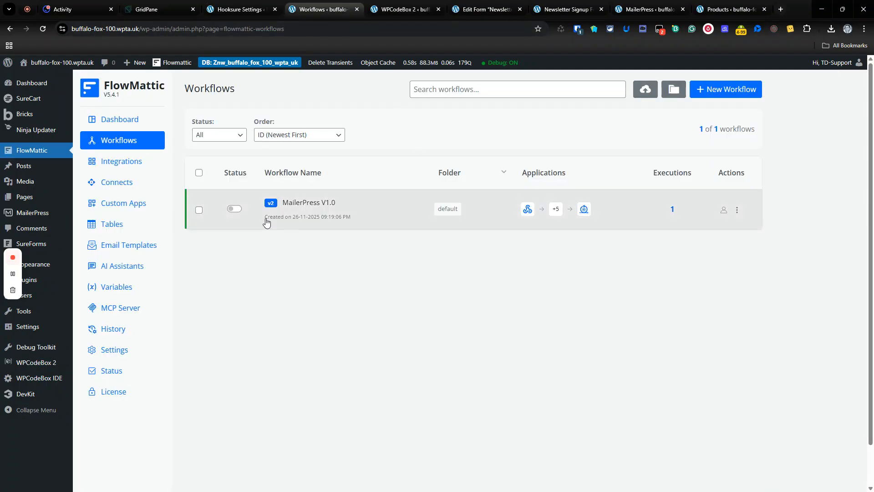
left_click(235, 211)
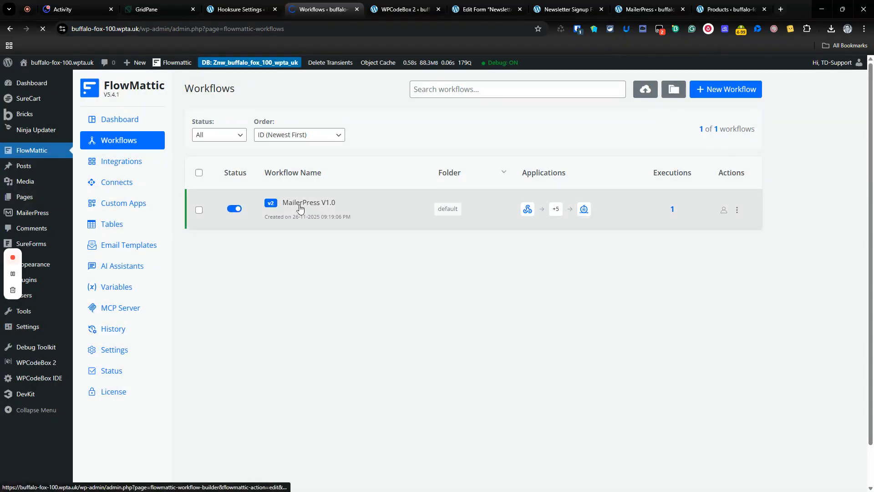
left_click(307, 205)
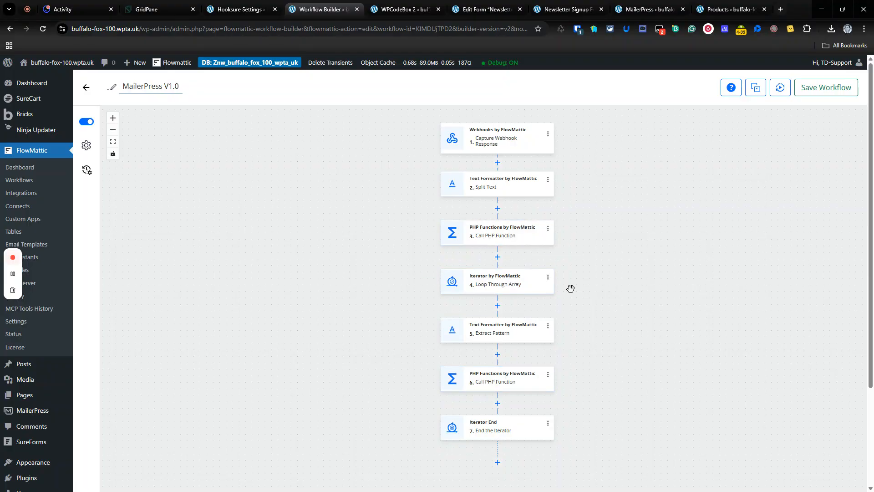
- Examine the name, email and interests captured in Response 1 of the webhook trigger, and close its settings
left_click(503, 144)
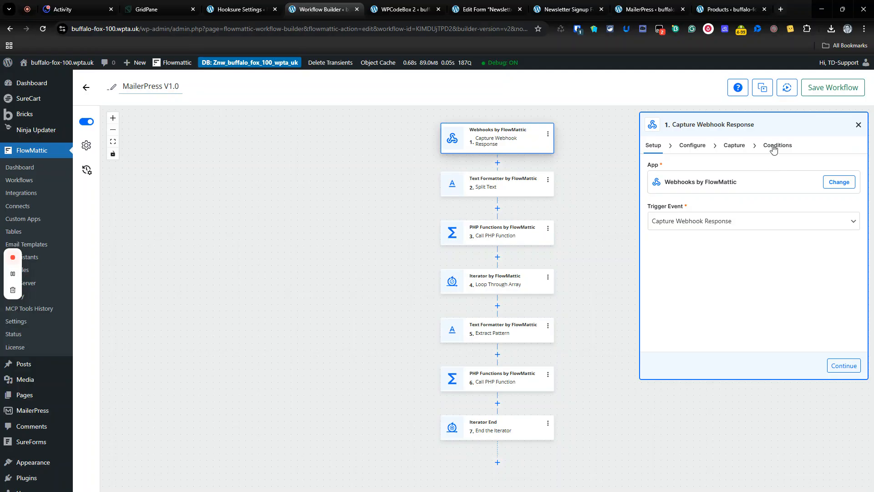
left_click(773, 146)
left_click(735, 147)
left_click(767, 254)
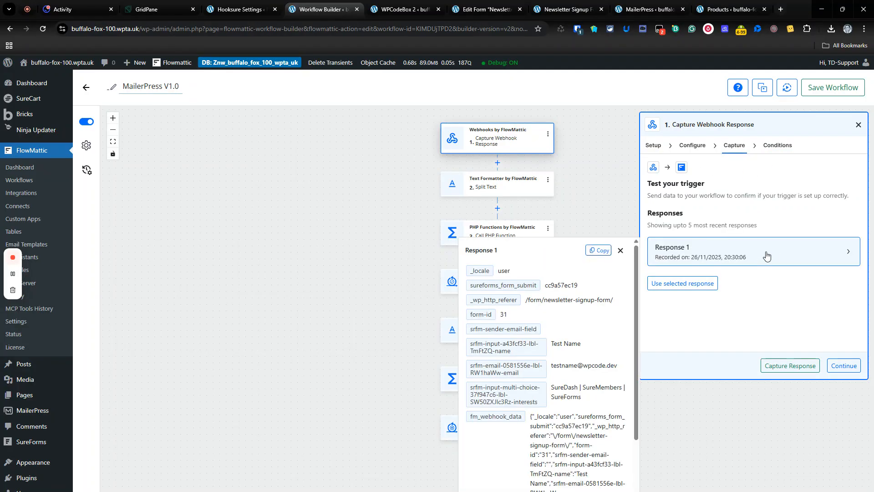
scroll(595, 313, "down", 2)
scroll(595, 313, "up", 2)
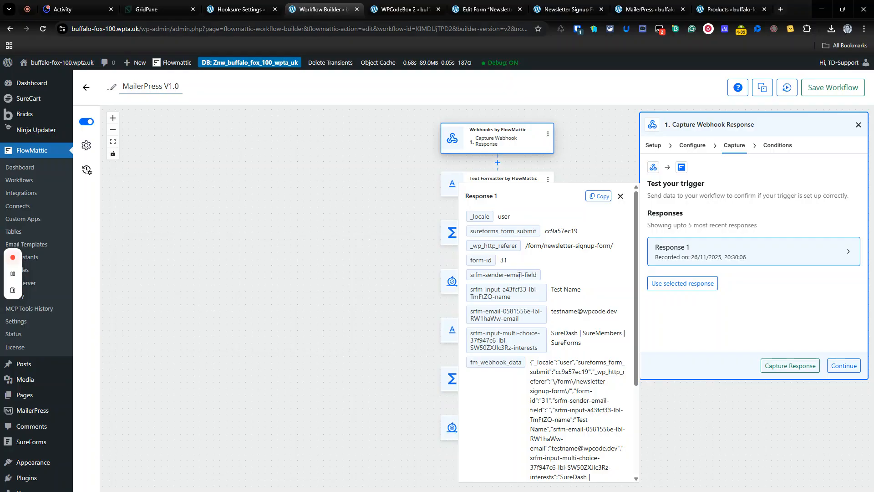
left_click_drag(549, 290, 605, 292)
left_click_drag(548, 315, 624, 314)
left_click(573, 333)
left_click_drag(562, 332, 625, 348)
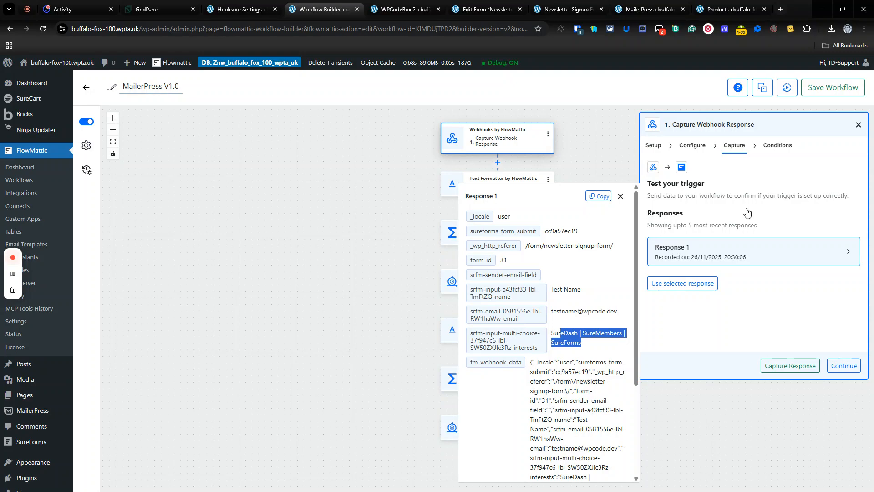
left_click(859, 125)
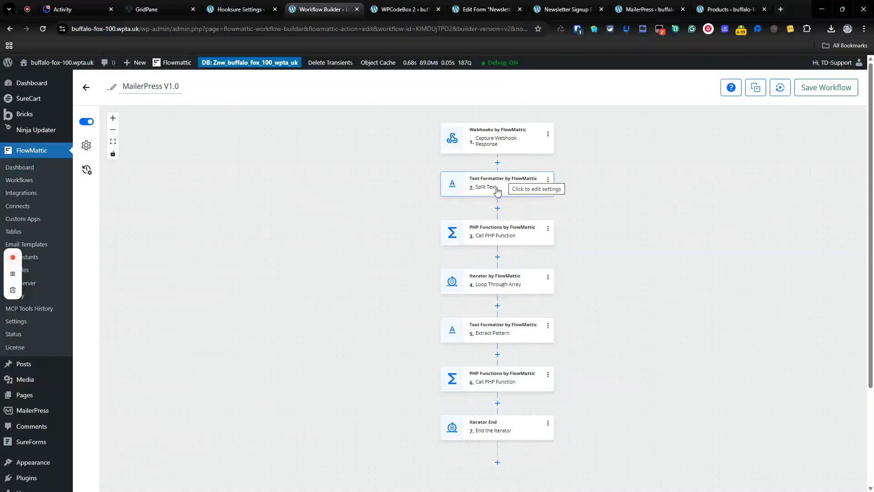
- Check the form webhook in Hooksure Settings and the parseNames function in WPCodeBox's "FlowMattic Form to Json" snippet
left_click(252, 5)
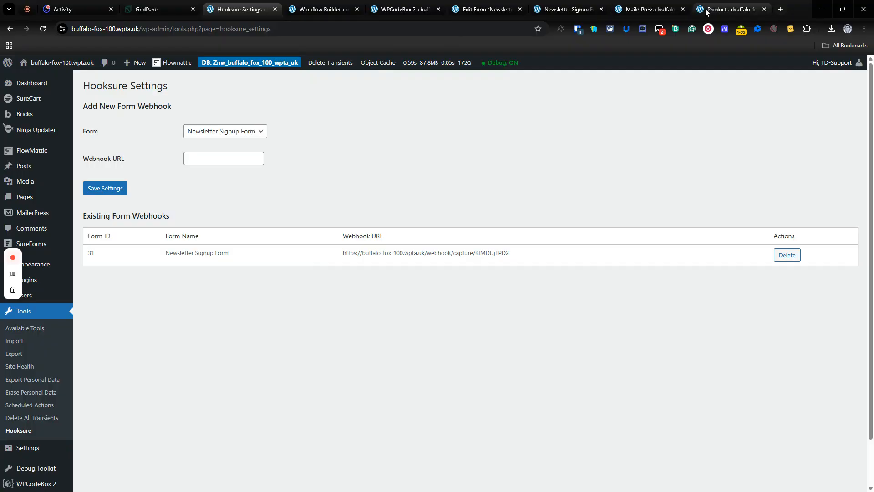
left_click(401, 9)
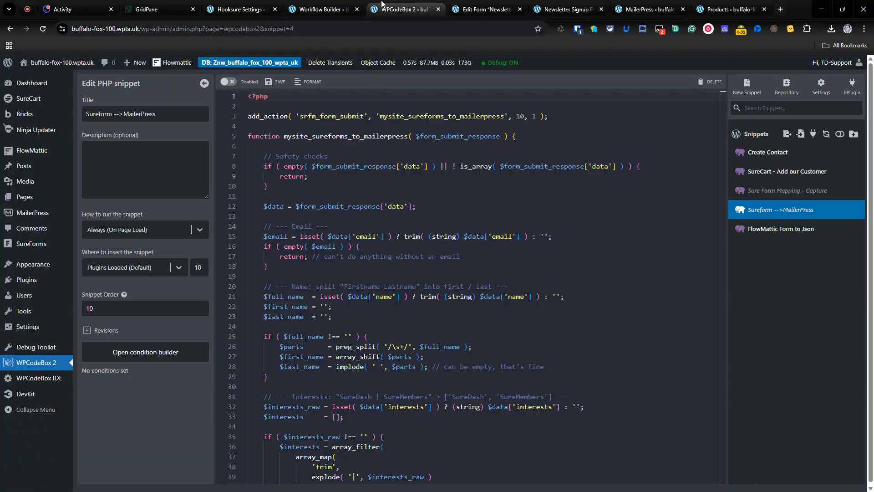
left_click(744, 237)
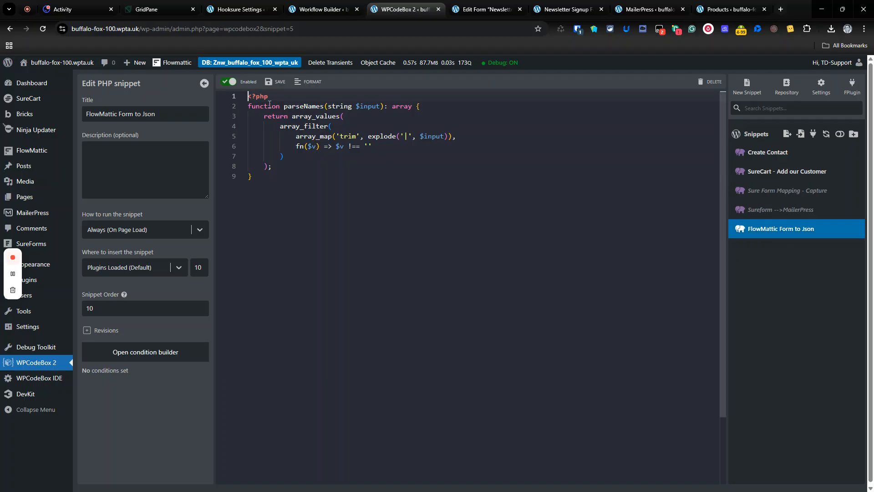
left_click_drag(269, 104, 370, 183)
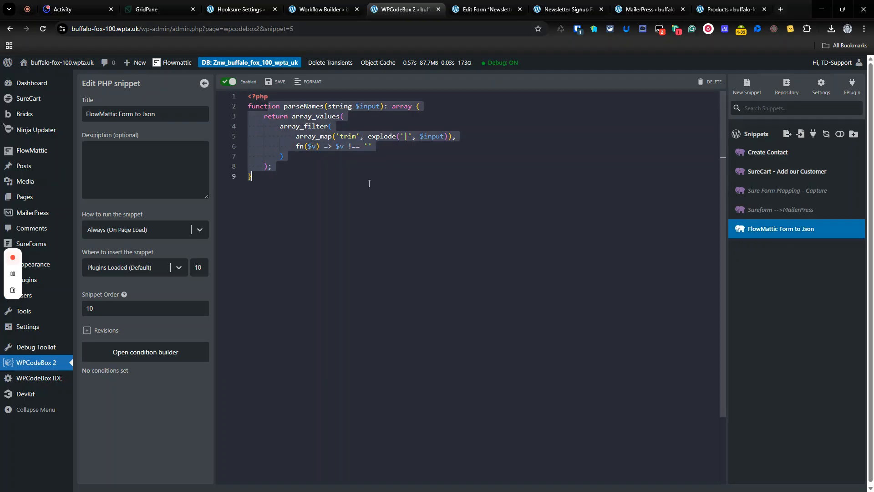
left_click(370, 196)
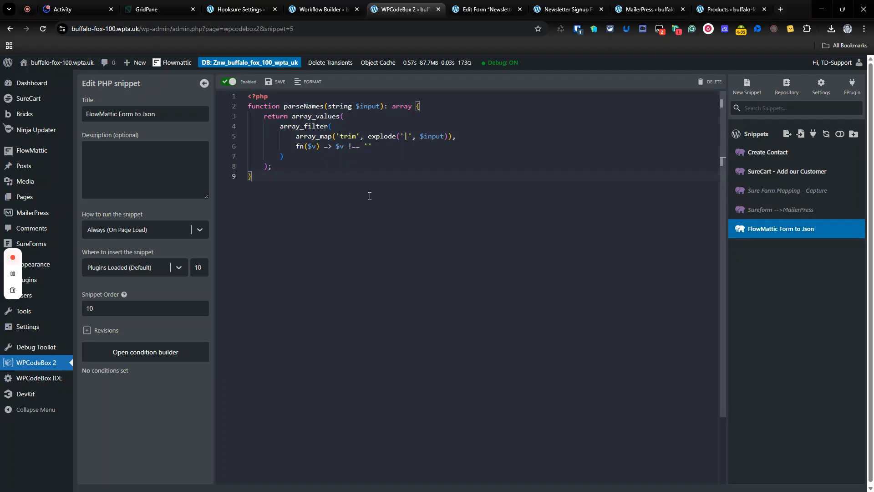
- Return to the FlowMattic workflow and review the name value in the webhook trigger's captured Response 1
left_click(353, 13)
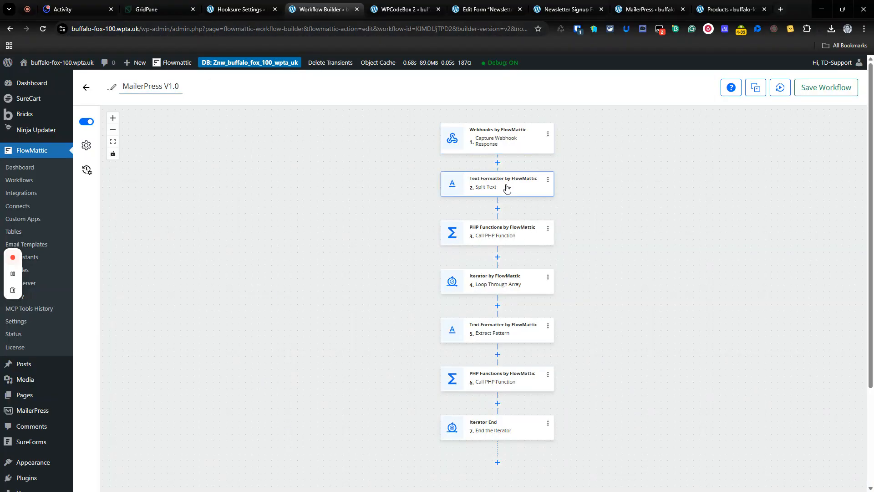
left_click(502, 141)
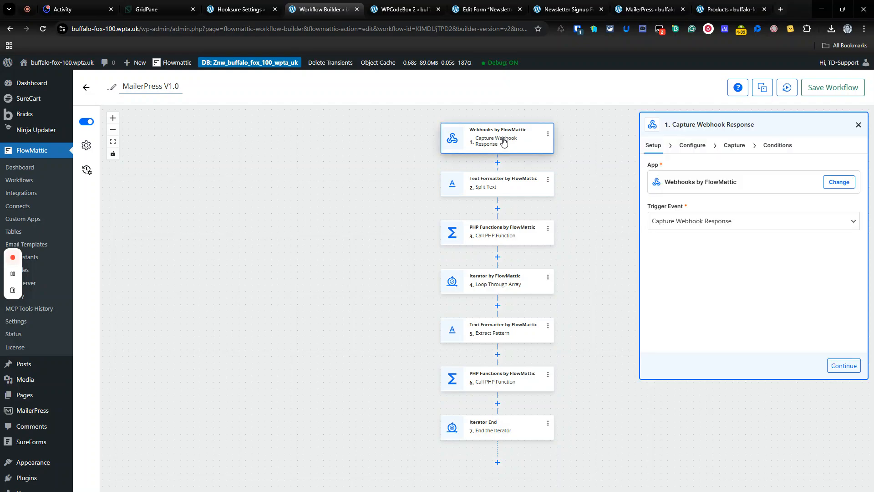
left_click(770, 147)
left_click(741, 147)
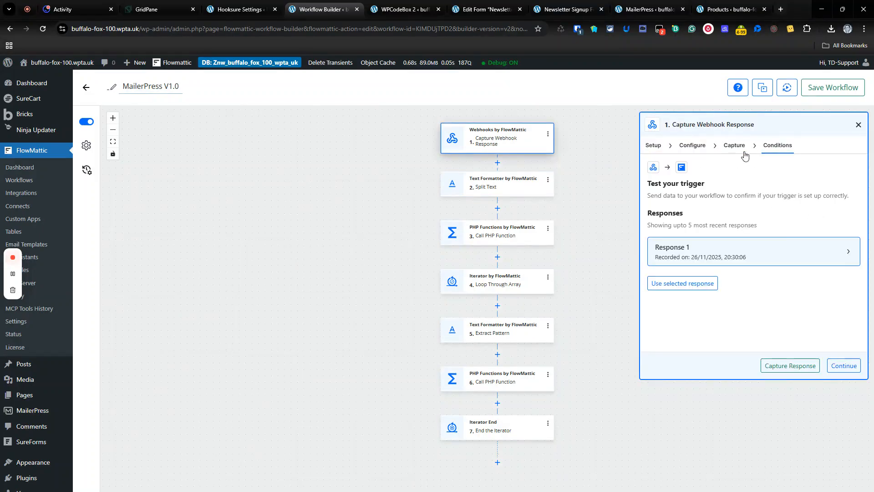
left_click(842, 261)
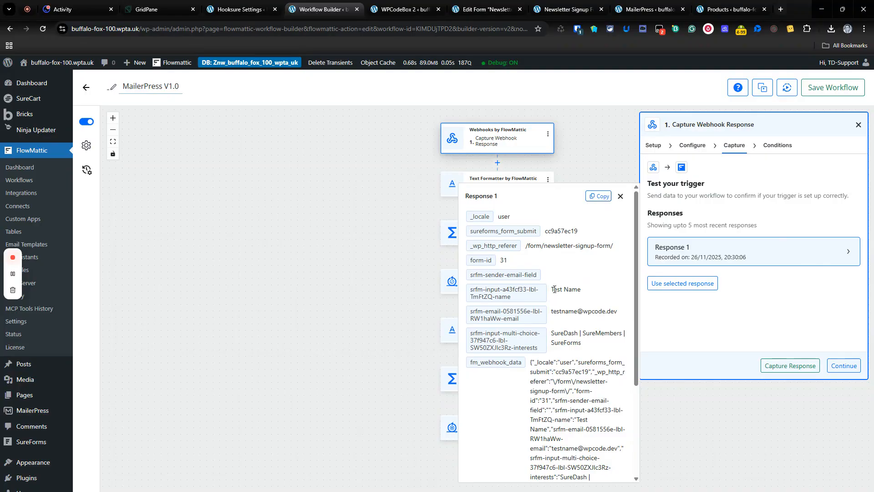
left_click_drag(551, 292, 589, 293)
left_click(620, 197)
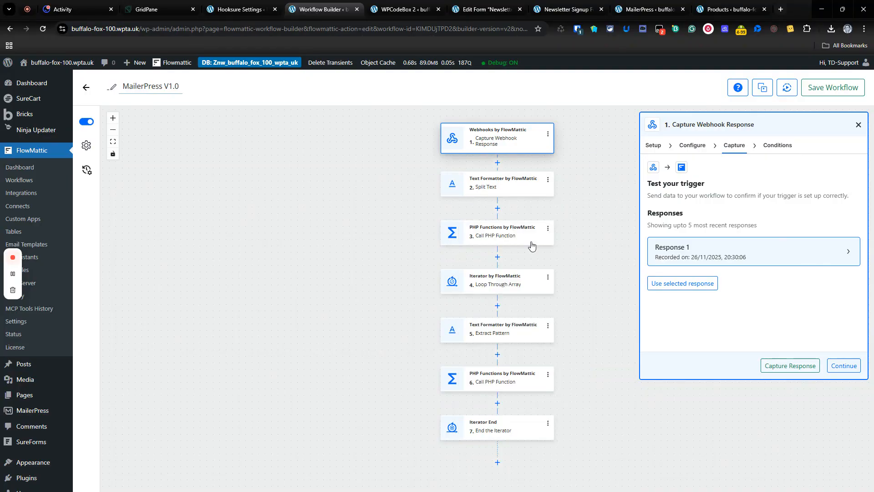
- Examine the function name, parameters and JSON decoding configured in workflow step 3, Call PHP Function
left_click(517, 226)
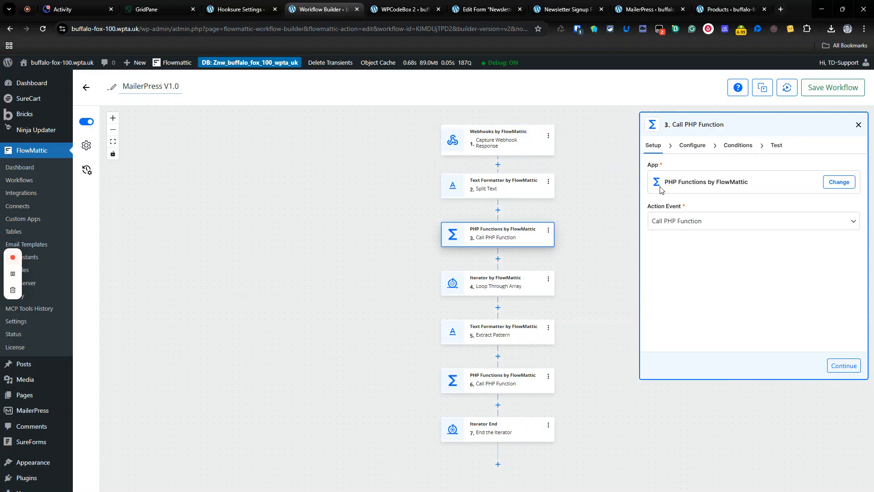
left_click(702, 147)
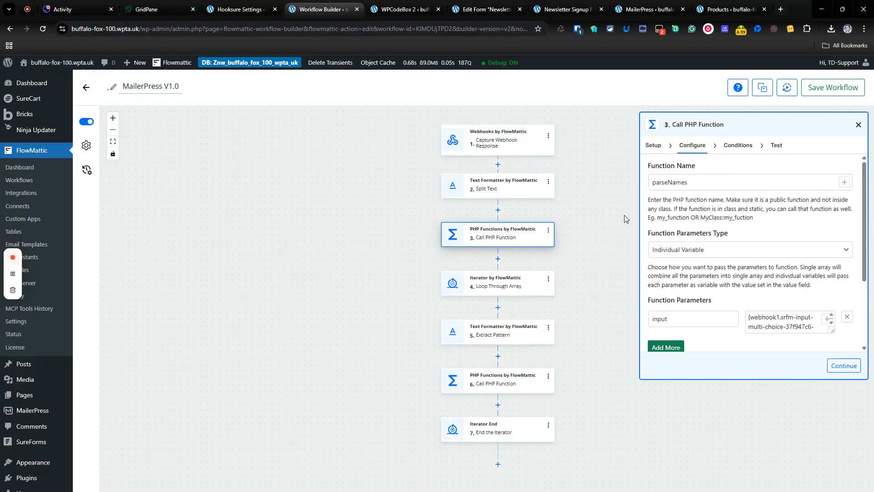
scroll(816, 223, "down", 2)
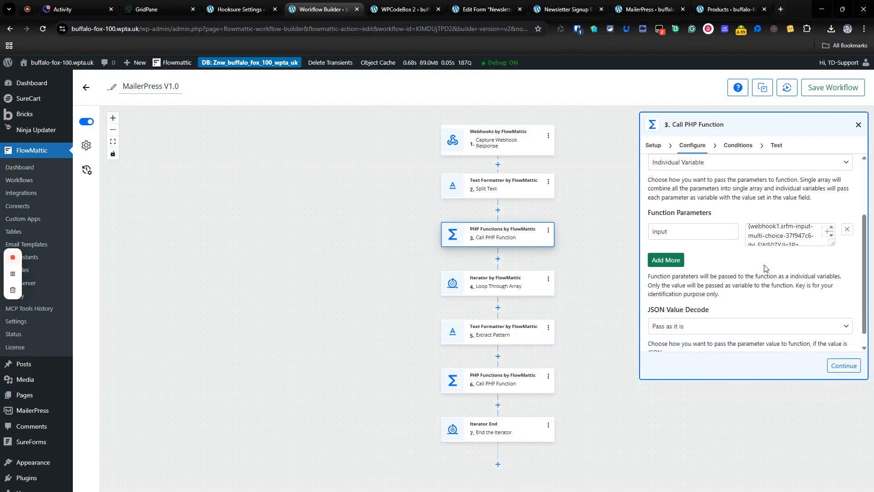
- Return to the Newsletter Signup Form page and reload it to get a blank form
left_click(565, 9)
left_click(42, 29)
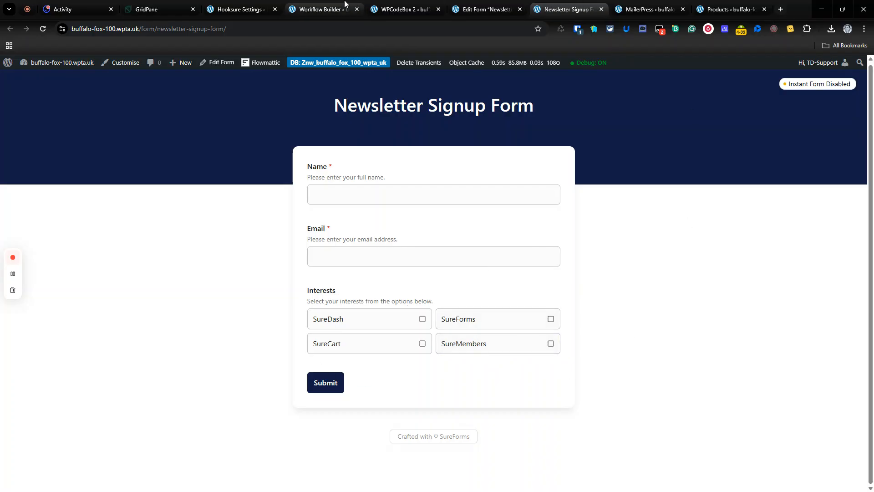
- Return to the FlowMattic workflow and review the content, pattern and combine setting configured in step 5, Extract Pattern
left_click(294, 8)
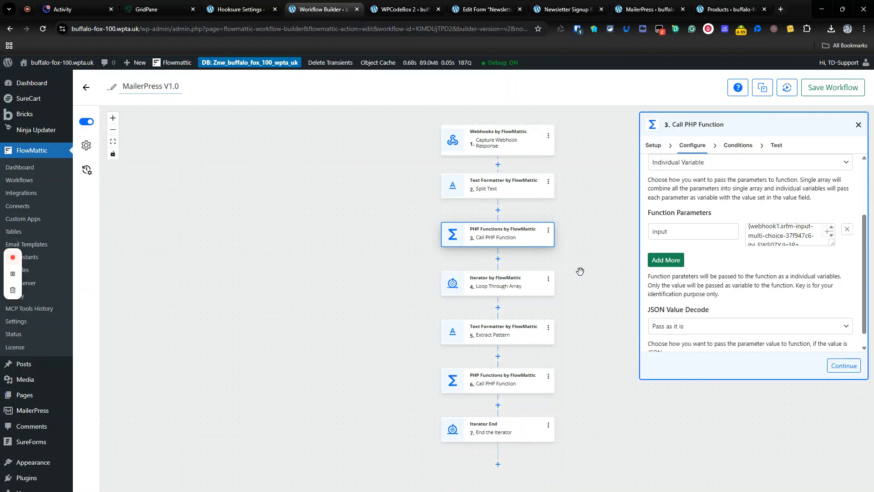
left_click(858, 125)
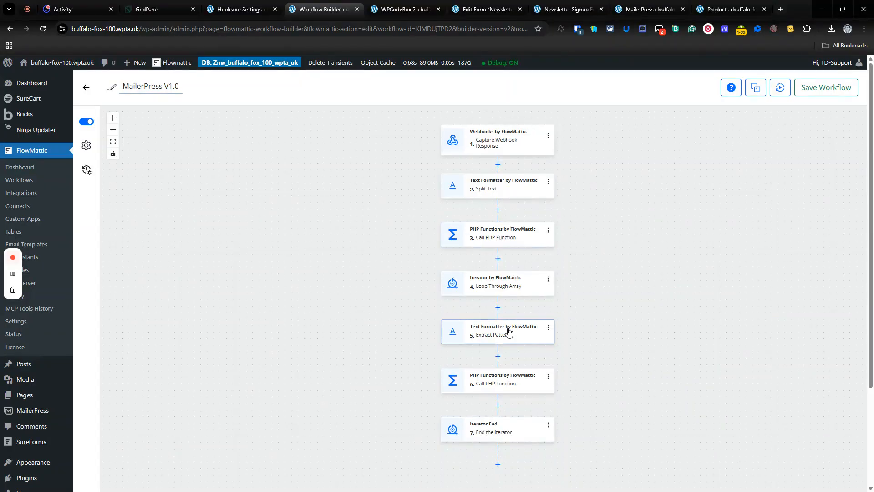
left_click(524, 326)
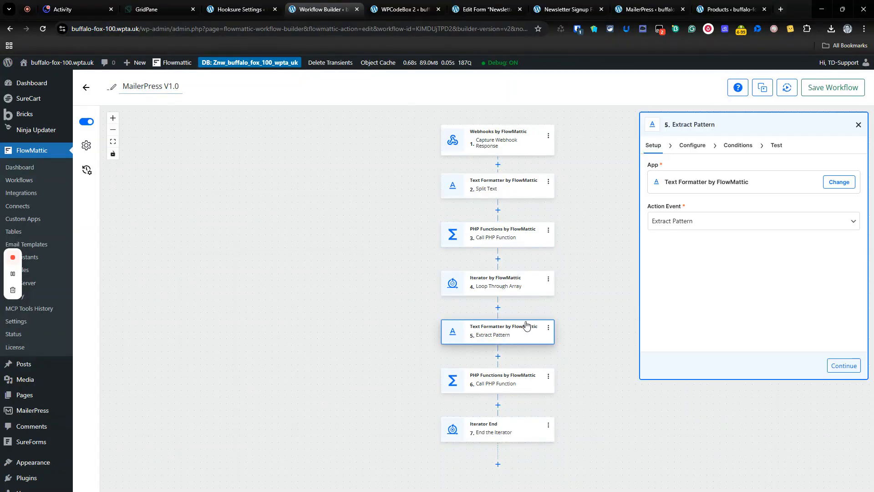
left_click(692, 145)
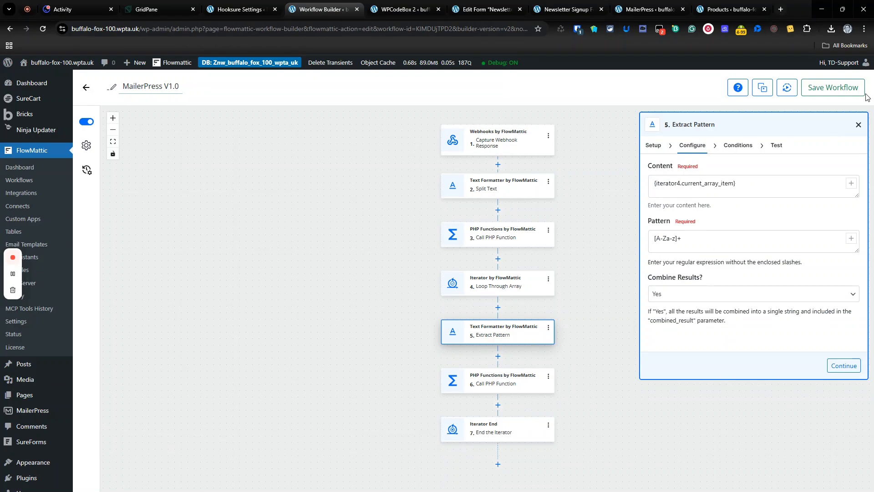
left_click(858, 124)
- Review the function parameters passed to the PHP function in workflow step 6, including email, names, tag, list and opt-in source
left_click(524, 378)
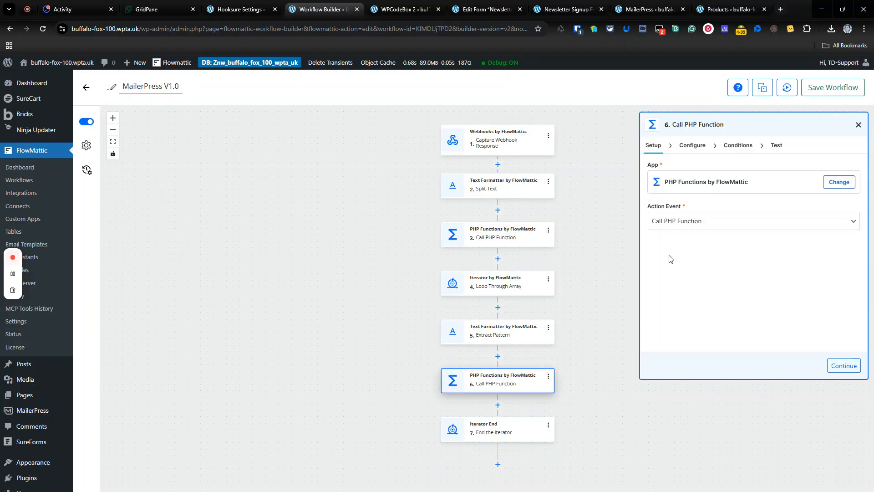
left_click(692, 146)
scroll(804, 265, "down", 3)
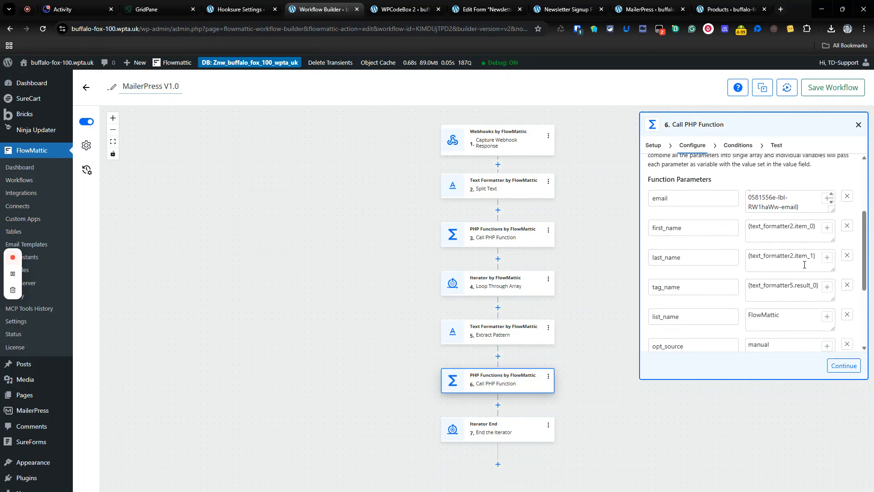
scroll(804, 264, "down", 3)
scroll(705, 182, "up", 2)
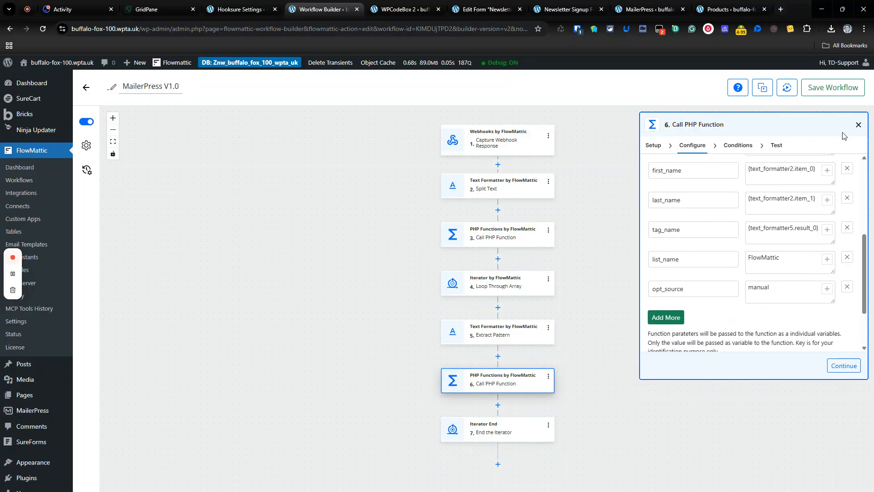
left_click(859, 125)
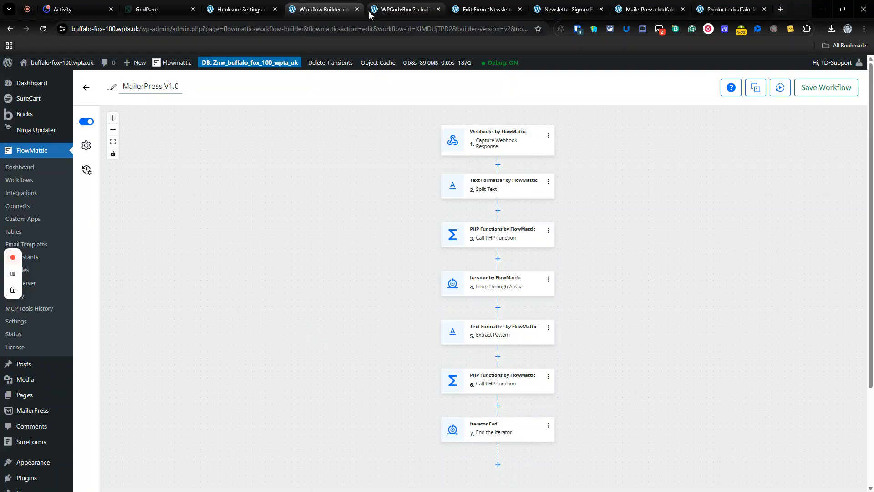
- On the Newsletter Signup Form page, enter "Sureform Webhook" as the name and fill in the subscriber's email address
left_click(533, 6)
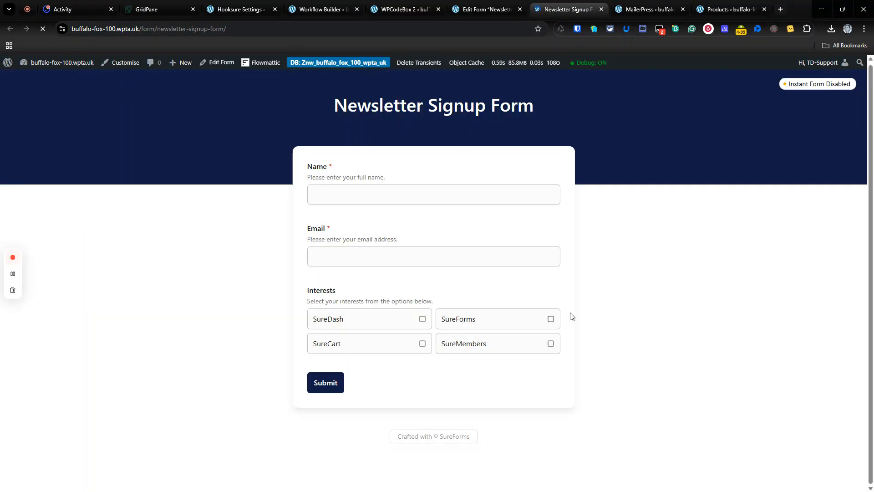
left_click(426, 190)
type("Sureform")
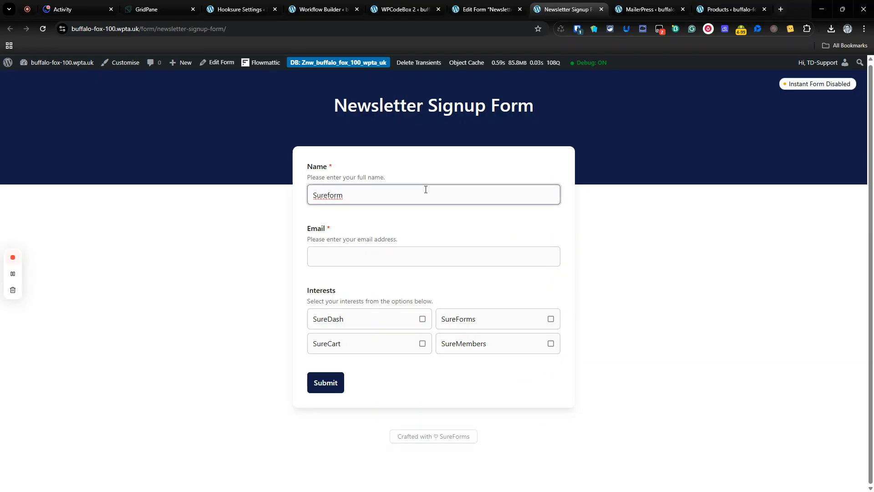
type(" Webhook")
left_click(338, 260)
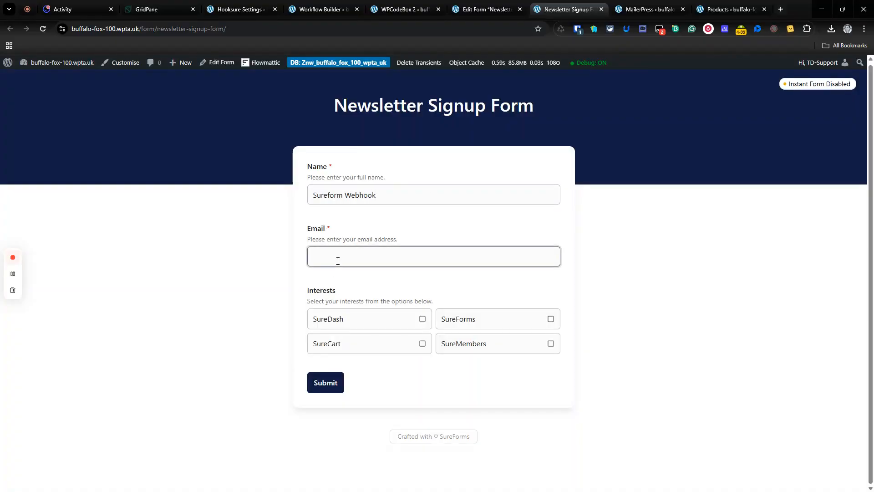
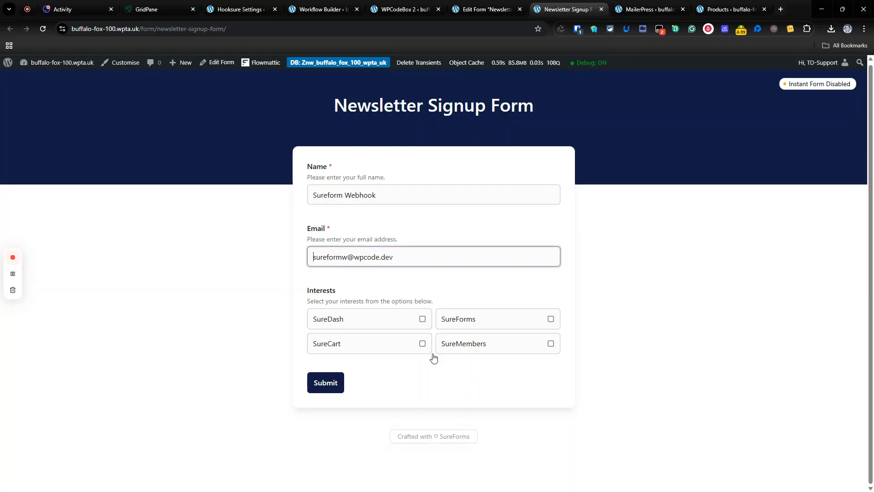
- Select the SureCart and SureMembers interests and submit the newsletter signup form
left_click(423, 344)
left_click(551, 344)
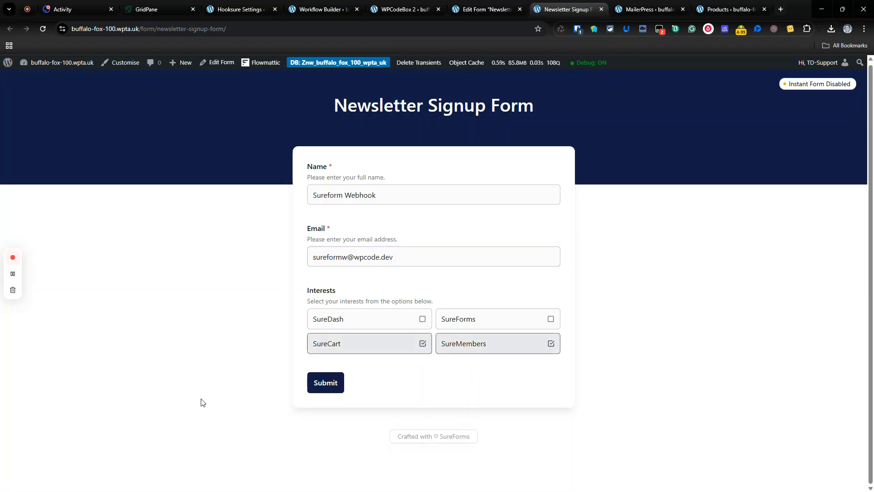
left_click(334, 383)
- Open the MailerPress V1.0 workflow's task history in FlowMattic and inspect the execution details of the most recent run
left_click(324, 9)
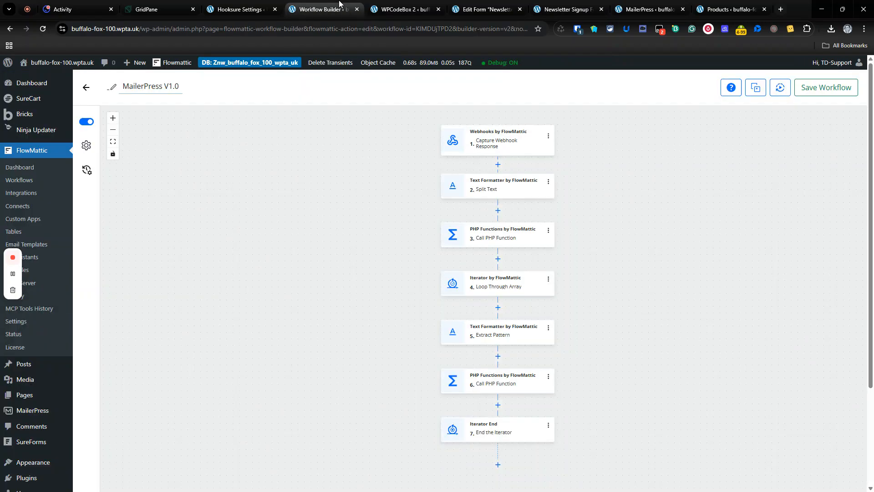
left_click(87, 170)
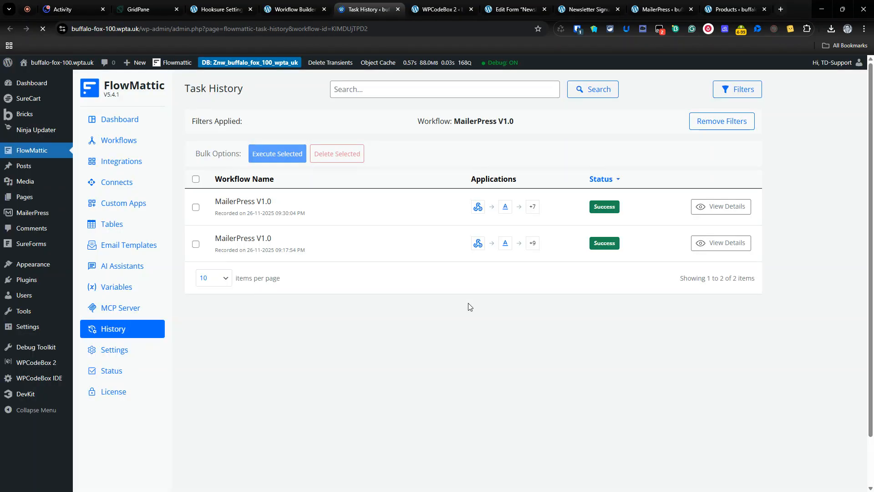
left_click(721, 206)
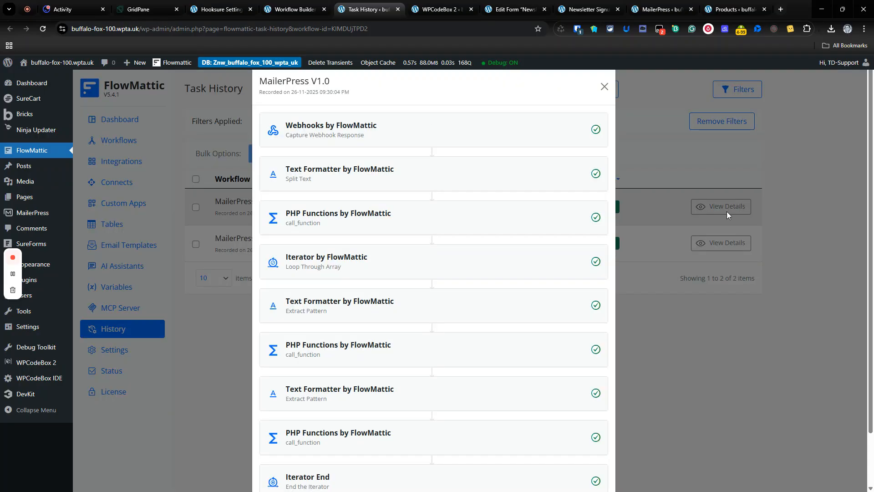
scroll(562, 254, "down", 2)
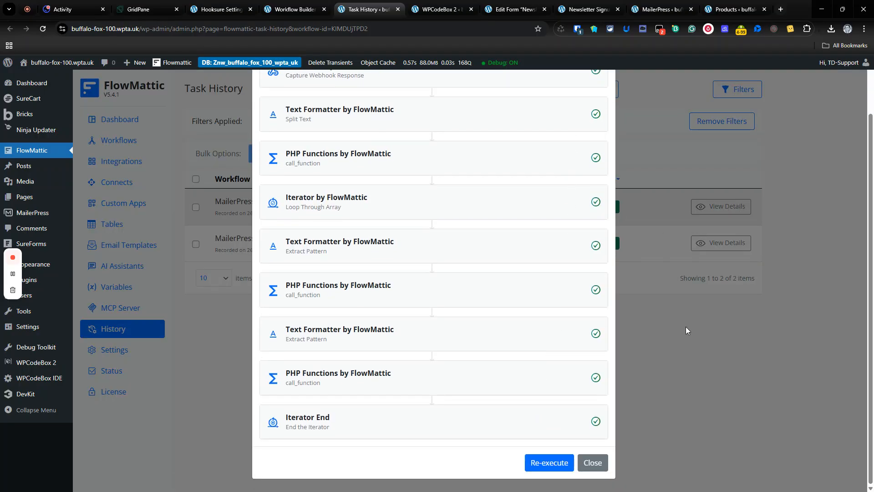
scroll(687, 330, "up", 2)
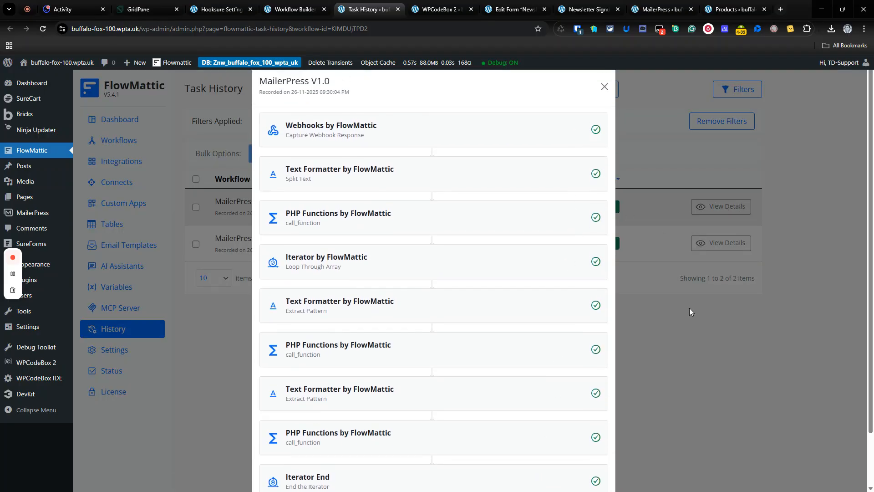
left_click(605, 86)
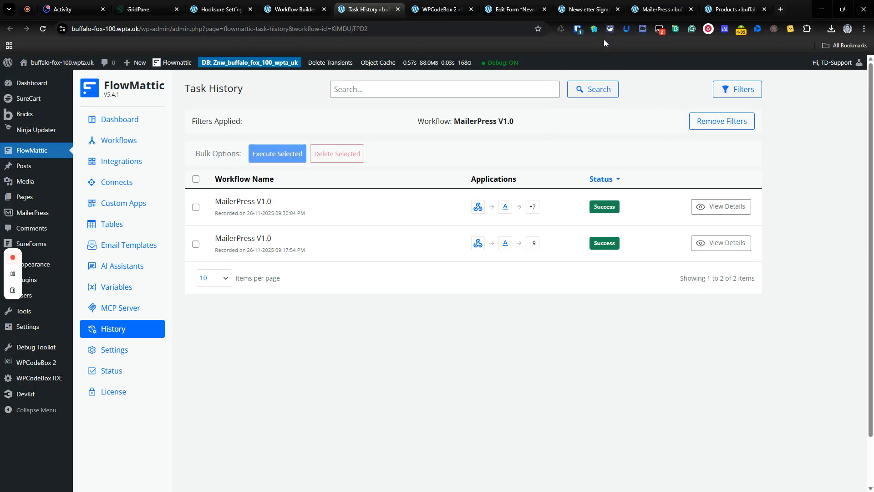
- Switch to MailerPress, refresh the contact tags, and check the full contact list for the new signup
left_click(658, 9)
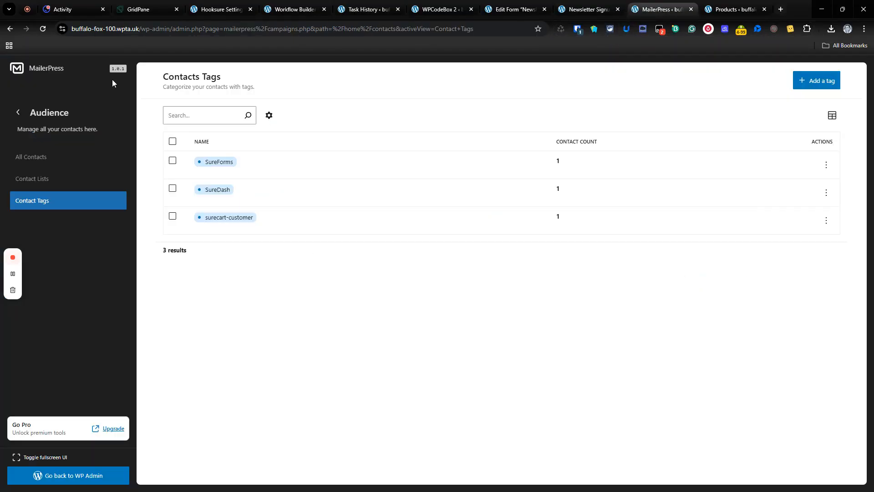
left_click(43, 29)
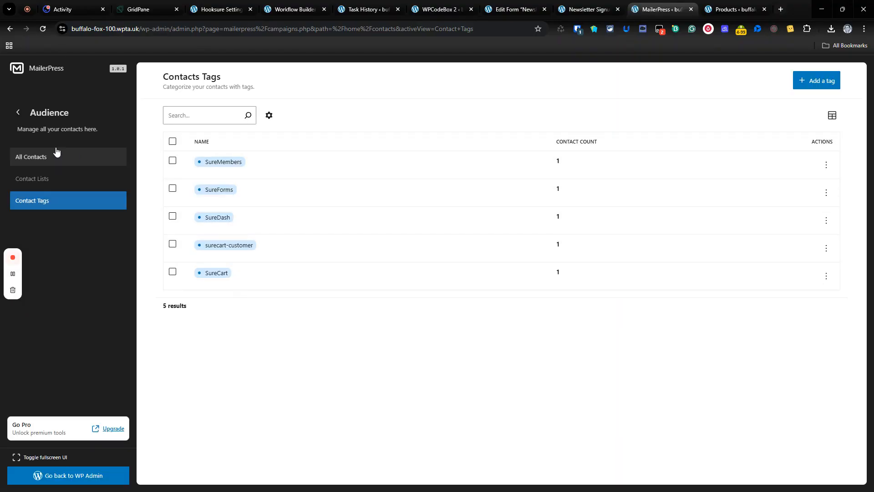
left_click(50, 166)
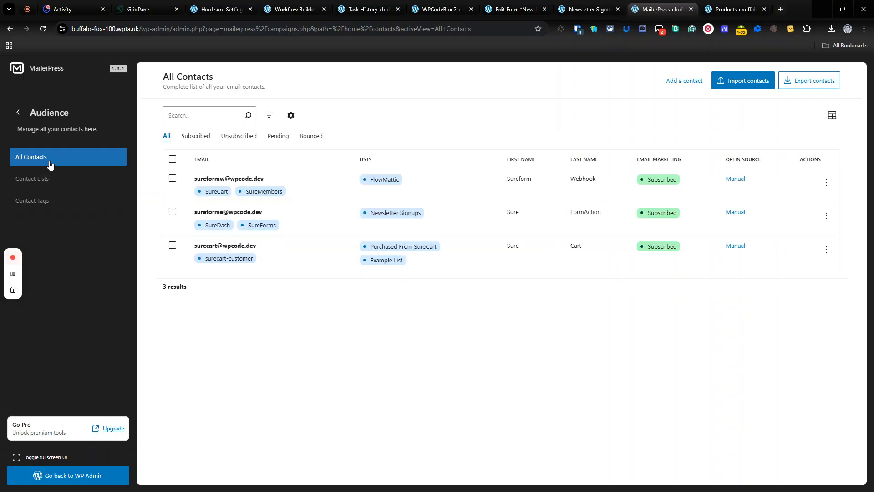